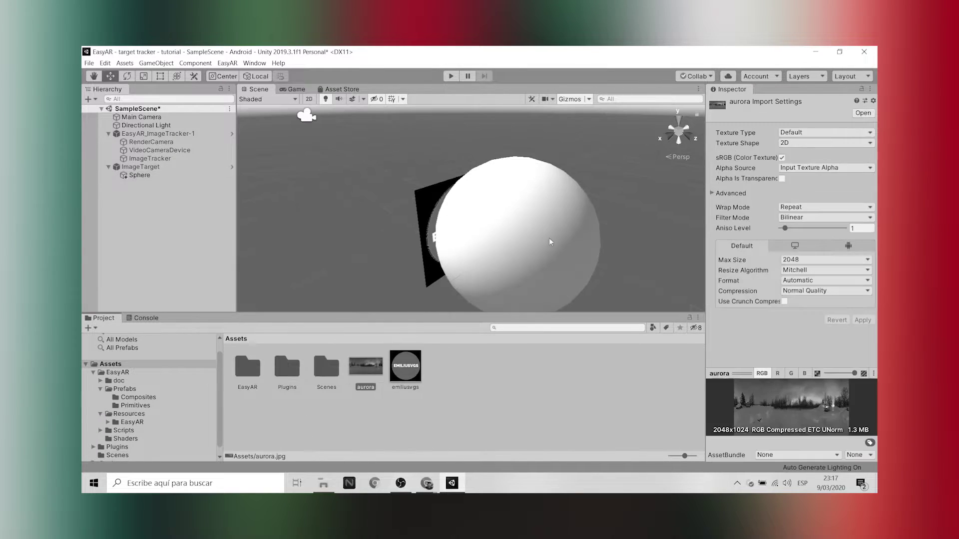
Step: Test-run the scene, then assign Main Camera as RenderCamera's Target Camera
{"action": "left_click", "coordinate": [451, 76]}
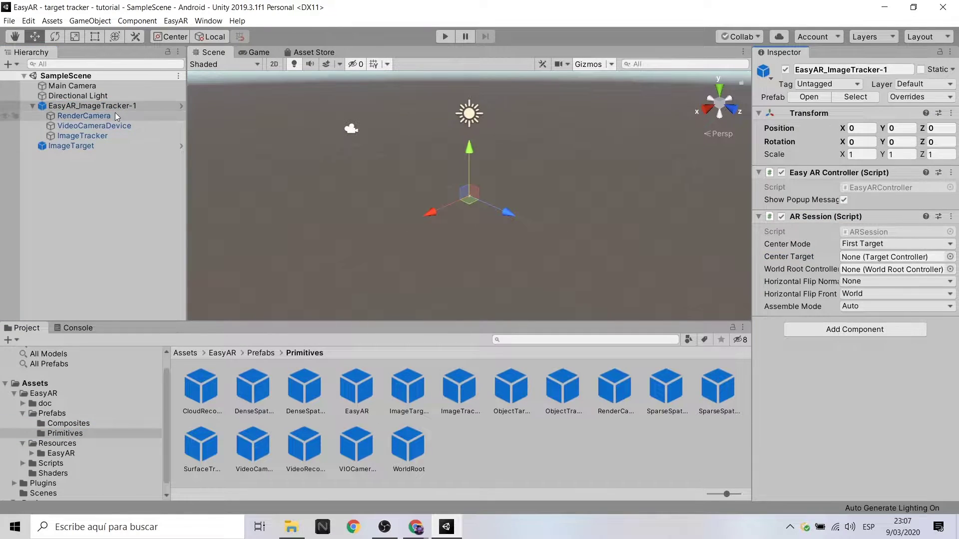
{"action": "left_click", "coordinate": [115, 116]}
{"action": "left_click_drag", "start_coordinate": [71, 85], "coordinate": [894, 188]}
Step: Set VideoCameraDevice's open method to Device Type and choose the ImageTracker's tracking mode
{"action": "left_click", "coordinate": [94, 125]}
{"action": "left_click", "coordinate": [863, 214]}
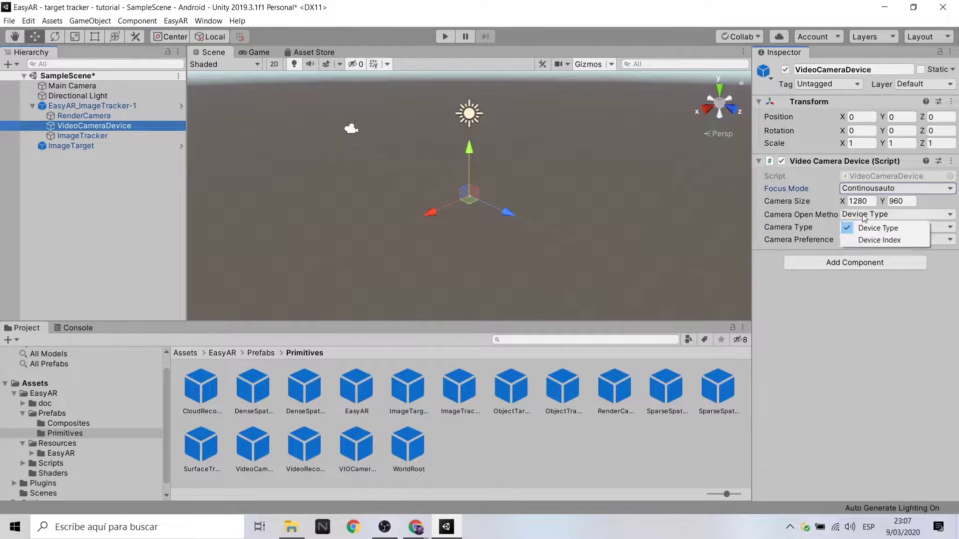
{"action": "left_click", "coordinate": [877, 227]}
{"action": "left_click", "coordinate": [82, 135]}
{"action": "left_click", "coordinate": [896, 184]}
{"action": "left_click", "coordinate": [878, 201]}
Step: Point ImageTarget at Absolute path emiliusvgs.png and add a Sphere as its child
{"action": "left_click", "coordinate": [71, 145]}
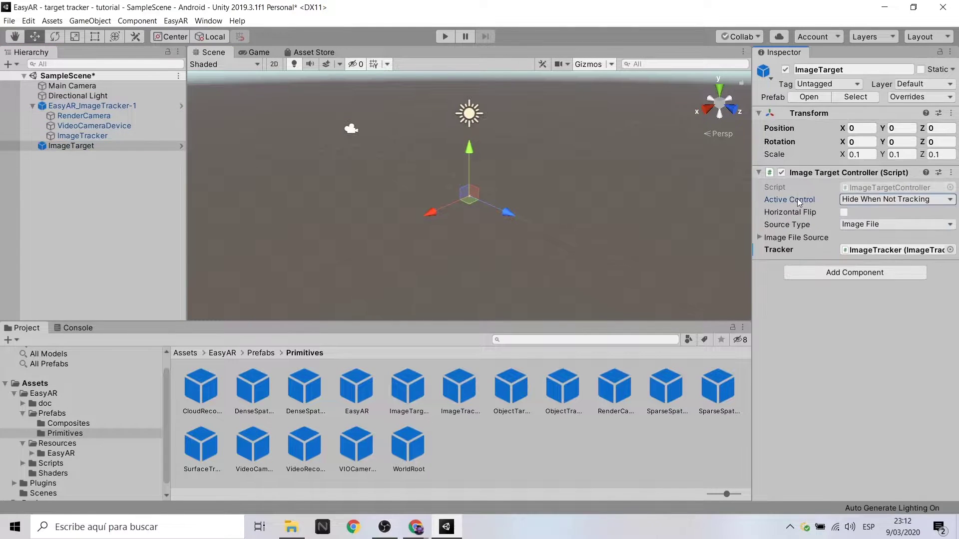
{"action": "left_click", "coordinate": [759, 237]}
{"action": "left_click", "coordinate": [35, 383]}
{"action": "right_click", "coordinate": [343, 385]}
{"action": "left_click", "coordinate": [896, 249]}
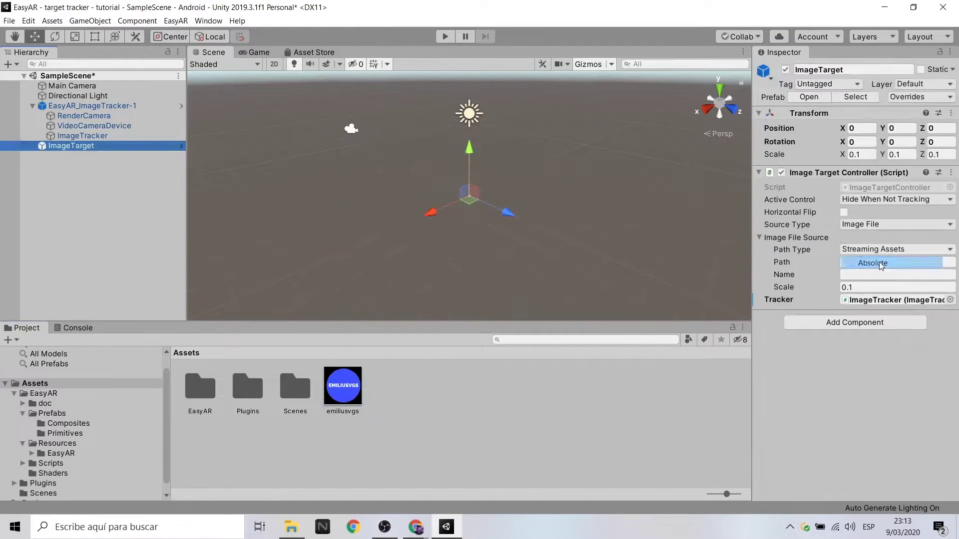
{"action": "left_click", "coordinate": [881, 263]}
{"action": "left_click", "coordinate": [897, 262]}
{"action": "type", "text": "emiliusvgs.png"}
{"action": "right_click", "coordinate": [70, 146]}
{"action": "left_click", "coordinate": [83, 158]}
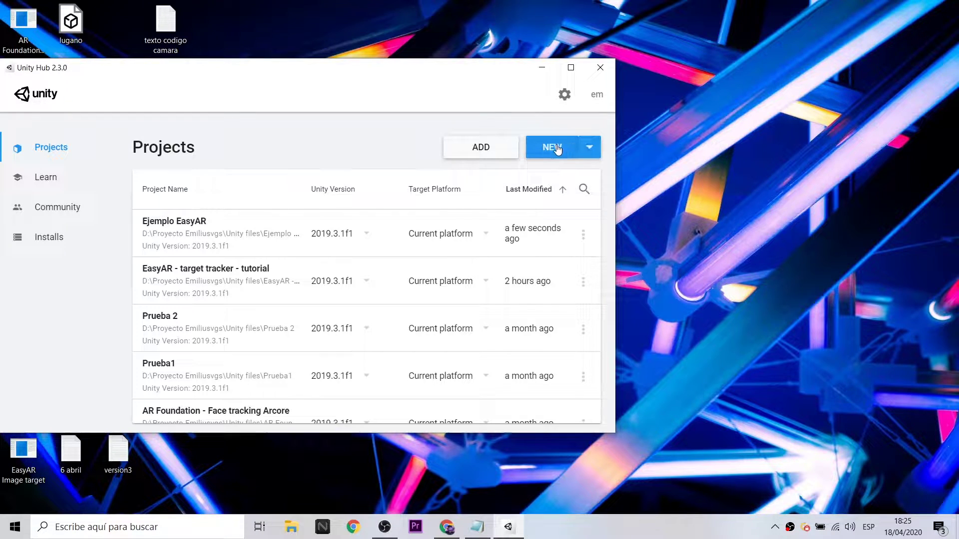
Step: Create a new 3D Unity project named 'EasyAR - Map Builder' from Unity Hub
{"action": "left_click", "coordinate": [557, 148]}
{"action": "type", "text": "E"}
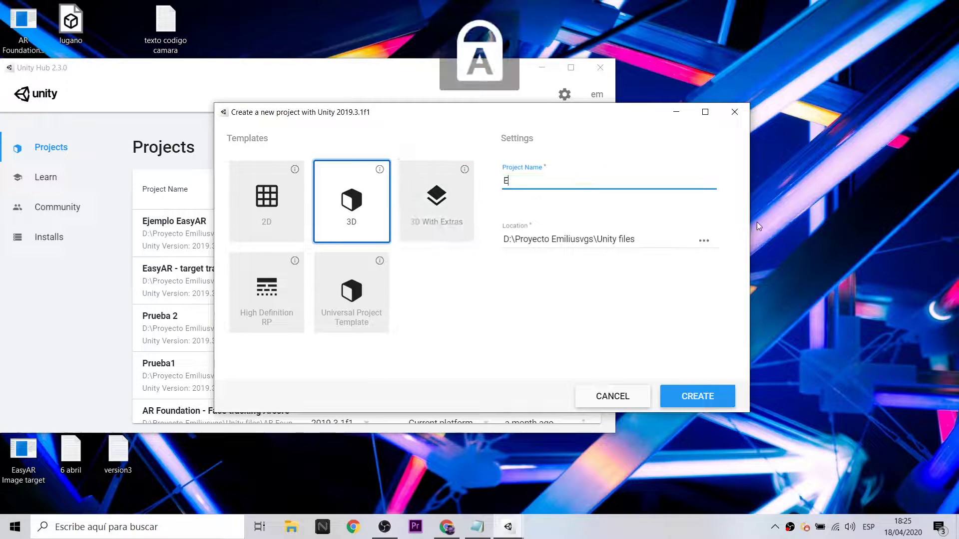
{"action": "type", "text": "asyAR - Map Bu"}
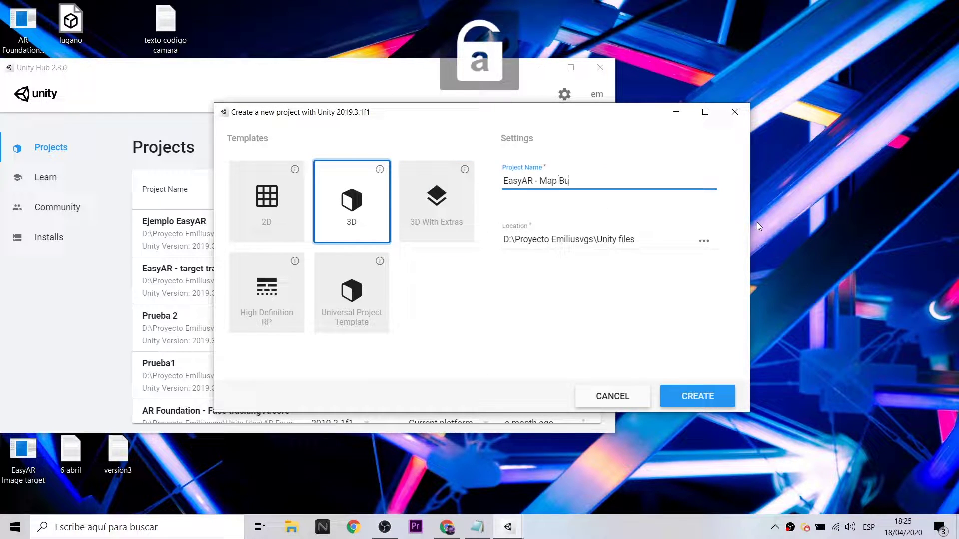
{"action": "type", "text": "ilder"}
{"action": "left_click", "coordinate": [719, 392]}
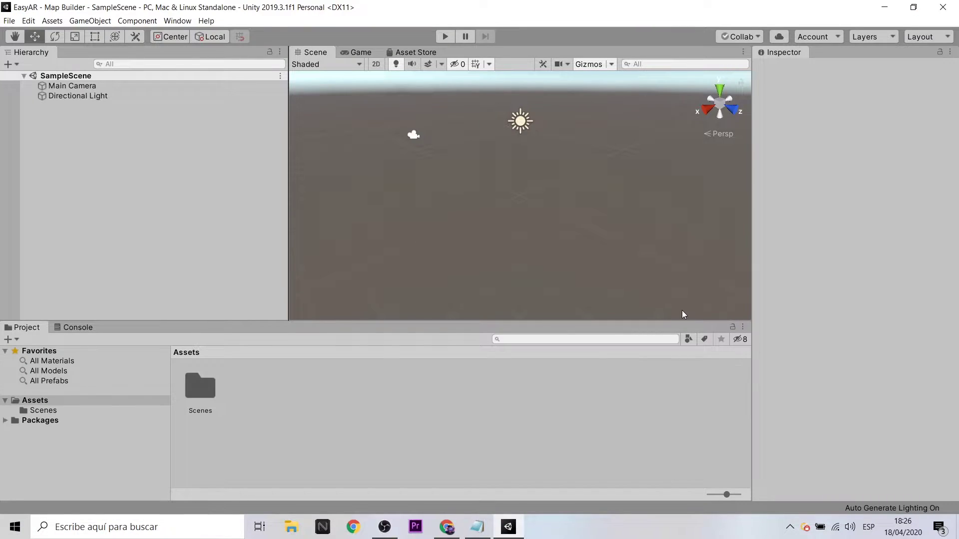
Step: Switch the build platform to Android in Build Settings
{"action": "left_click", "coordinate": [10, 21]}
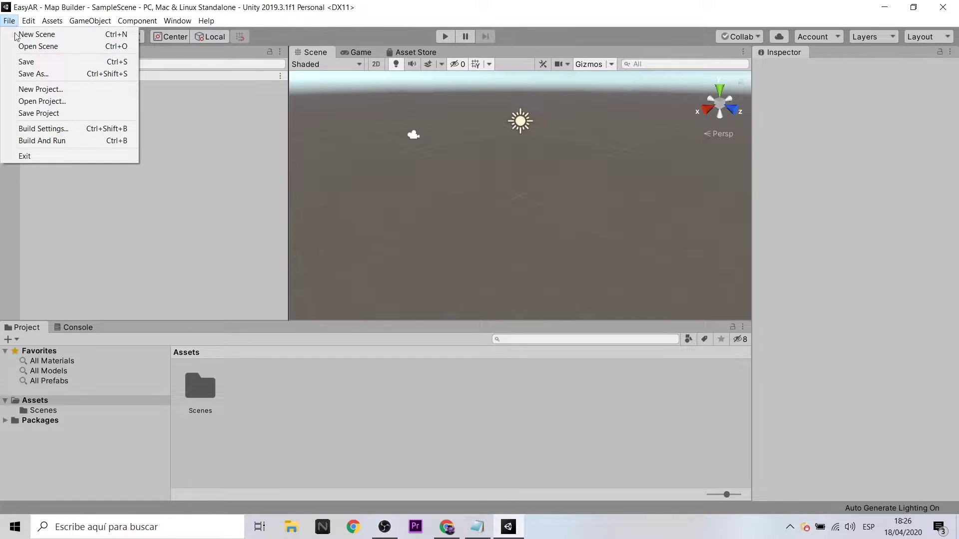
{"action": "left_click", "coordinate": [87, 128]}
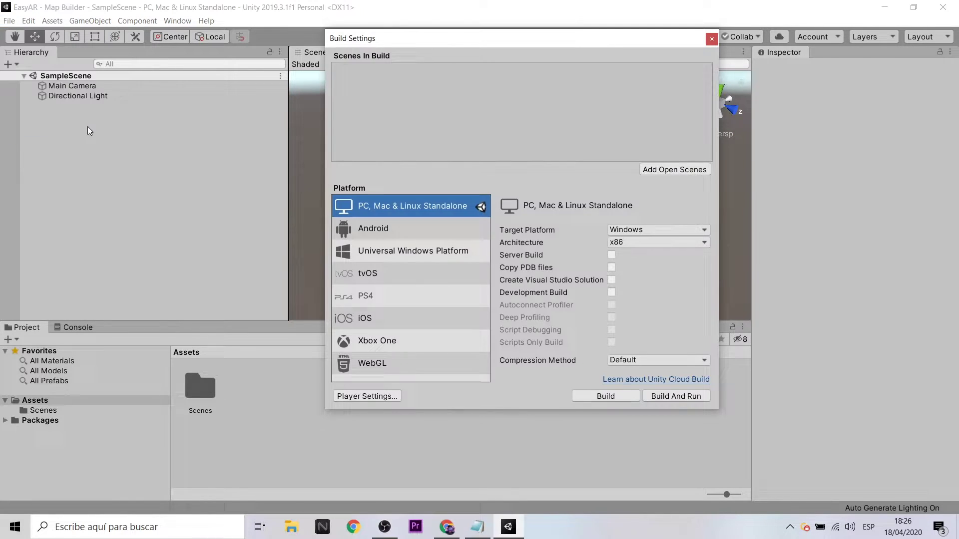
{"action": "left_click", "coordinate": [371, 229]}
{"action": "left_click", "coordinate": [618, 397]}
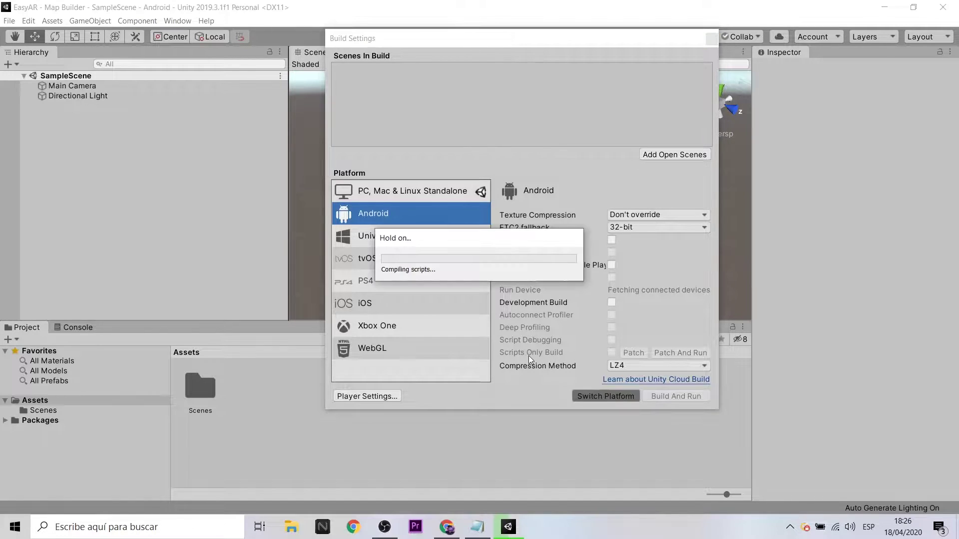
Step: Review the Android Player Settings down to the Identification Package Name field
{"action": "left_click", "coordinate": [374, 396]}
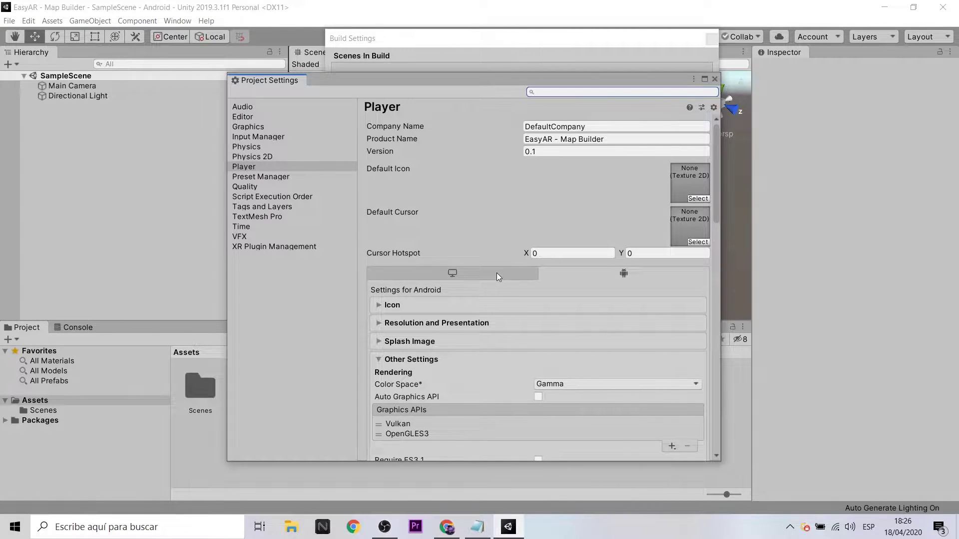
{"action": "left_click", "coordinate": [508, 124]}
{"action": "key", "text": "Caps_Lock"}
{"action": "scroll", "coordinate": [546, 194], "scroll_direction": "down", "scroll_amount": 3}
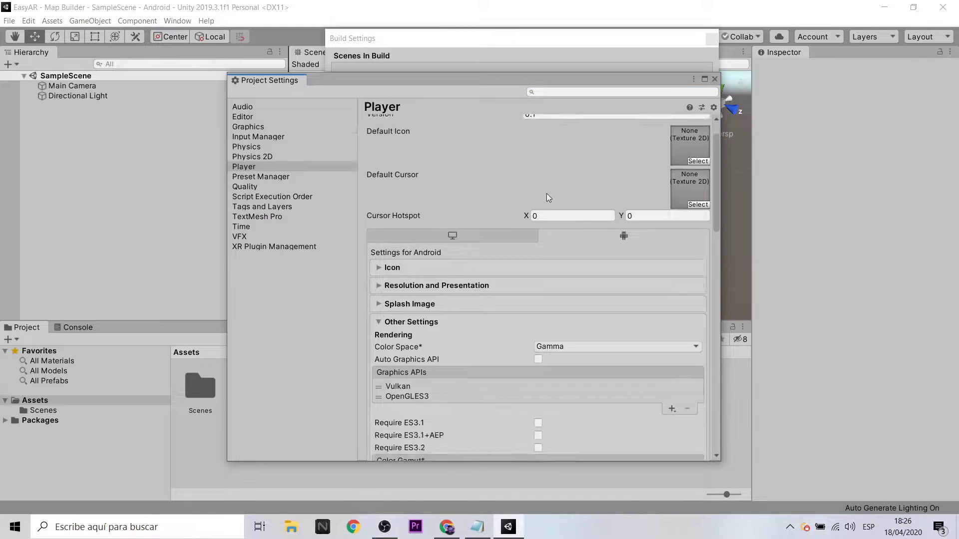
{"action": "scroll", "coordinate": [547, 198], "scroll_direction": "down", "scroll_amount": 10}
{"action": "scroll", "coordinate": [547, 196], "scroll_direction": "down", "scroll_amount": 10}
{"action": "scroll", "coordinate": [548, 197], "scroll_direction": "down", "scroll_amount": 5}
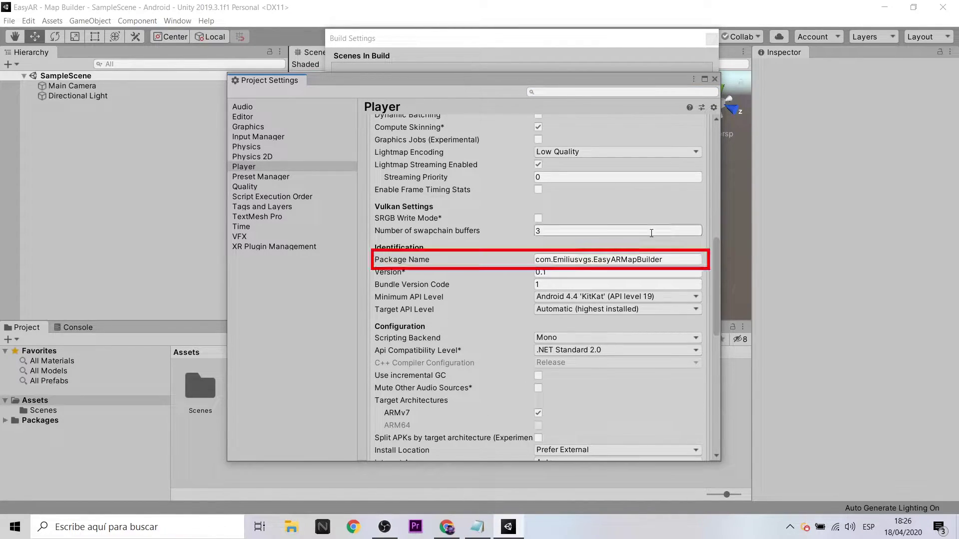
{"action": "left_click", "coordinate": [612, 259]}
{"action": "left_click", "coordinate": [509, 250]}
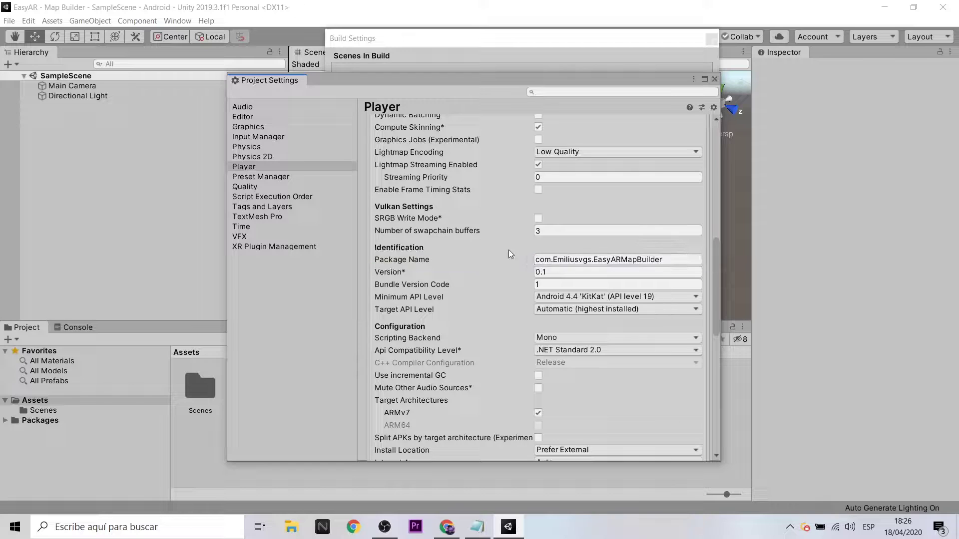
{"action": "left_click", "coordinate": [447, 525]}
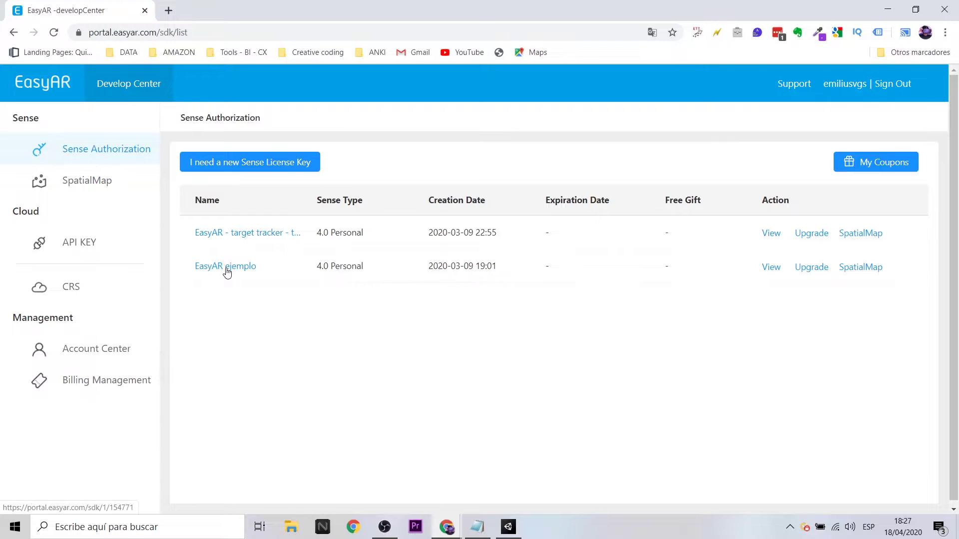
Step: Copy the registered Android package name from the EasyAR ejemplo license details
{"action": "left_click", "coordinate": [226, 270]}
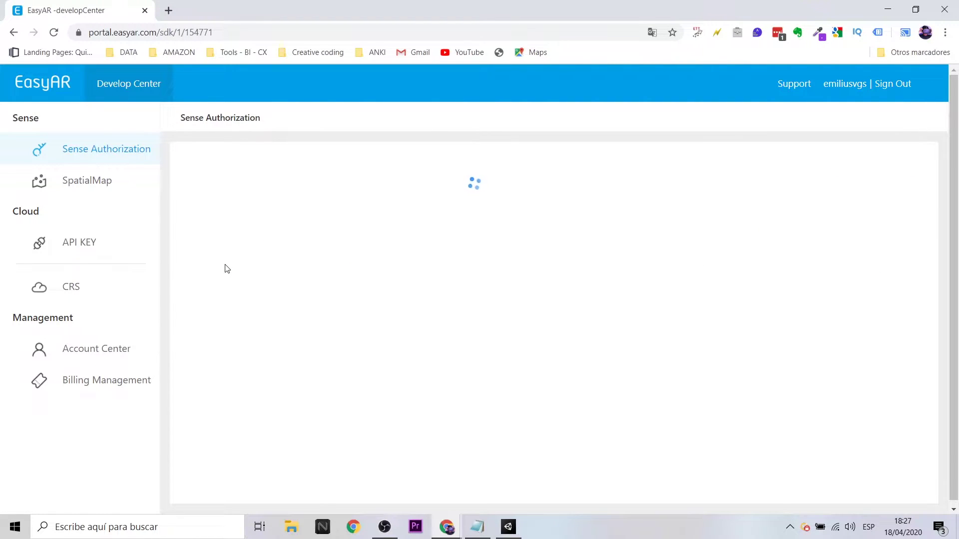
{"action": "scroll", "coordinate": [311, 228], "scroll_direction": "down", "scroll_amount": 3}
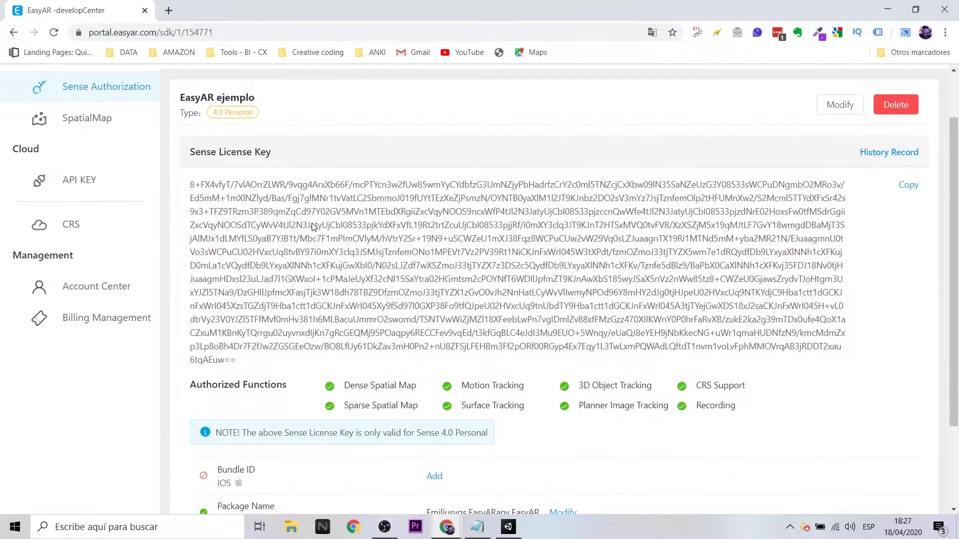
{"action": "left_click", "coordinate": [563, 398]}
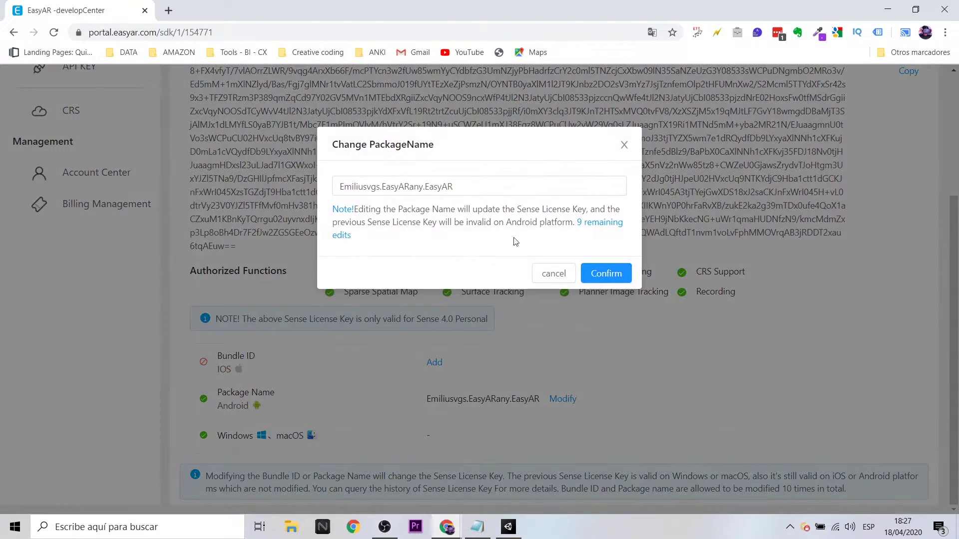
{"action": "left_click_drag", "start_coordinate": [504, 186], "coordinate": [327, 195]}
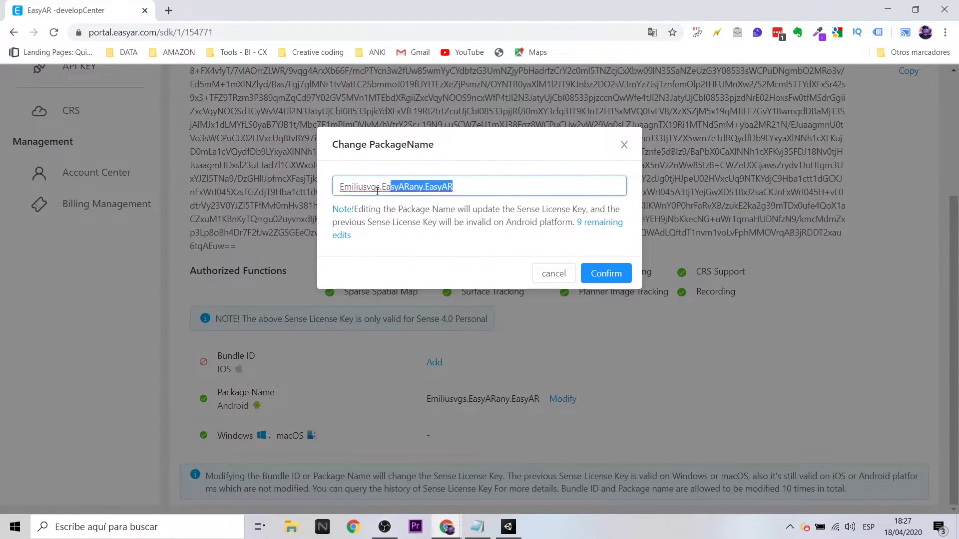
{"action": "left_click", "coordinate": [623, 147]}
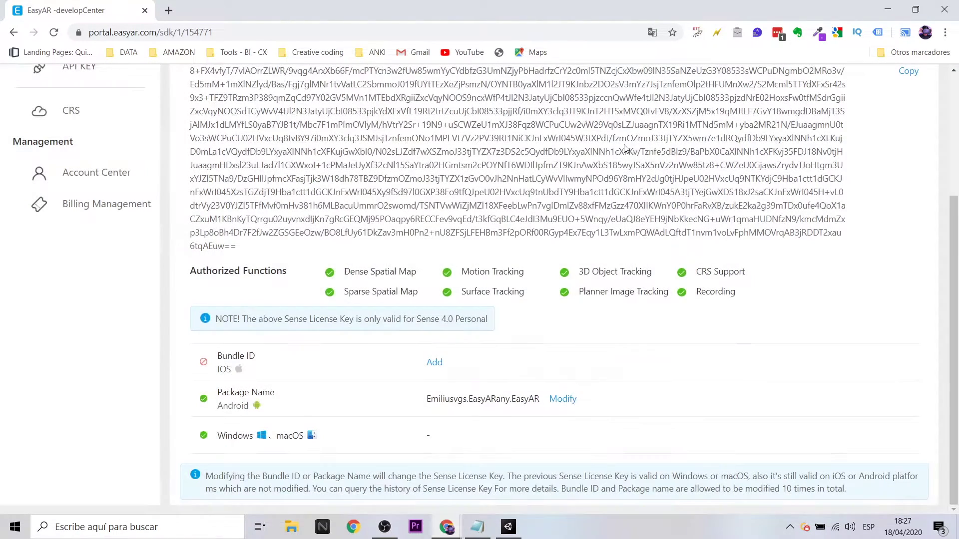
Step: Replace Unity's Player Package Name with the copied license package name
{"action": "left_click", "coordinate": [509, 527]}
{"action": "left_click_drag", "start_coordinate": [668, 255], "coordinate": [528, 256]}
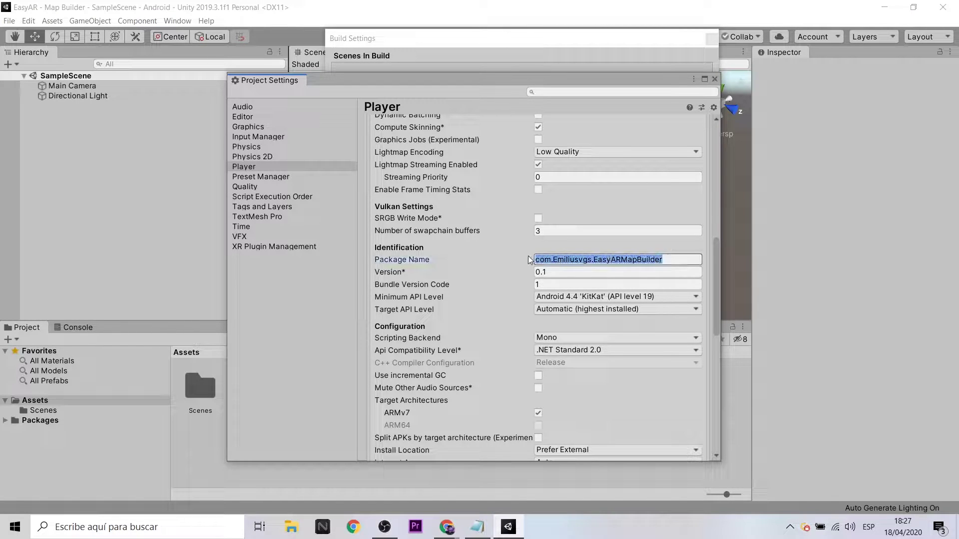
{"action": "type", "text": "Emiliusvgs.EasyARany.EasyAR"}
{"action": "key", "text": "alt+Tab"}
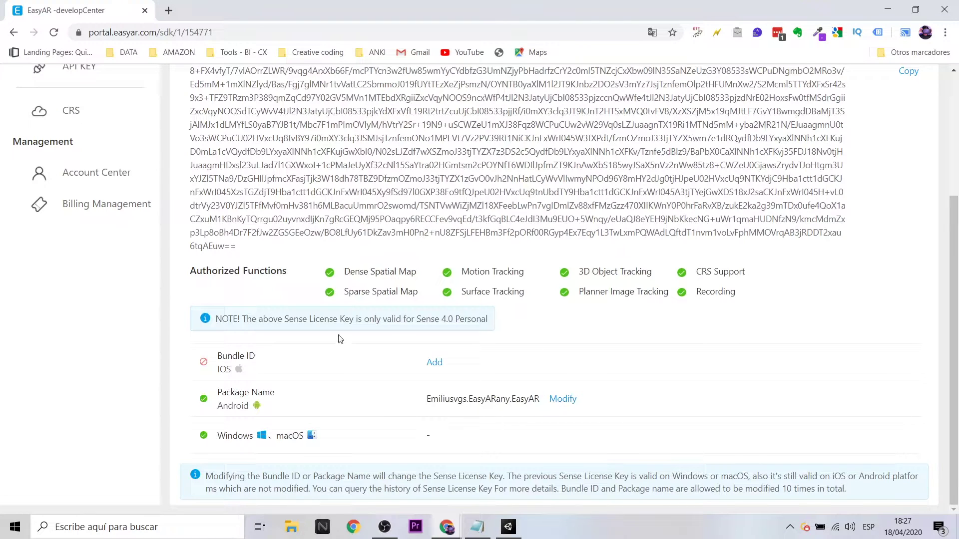
Step: Close Build Settings and import all of the EasyARSenseUnityPlugin_4.0.0-final_2020-01-16 custom package
{"action": "key", "text": "alt+Tab"}
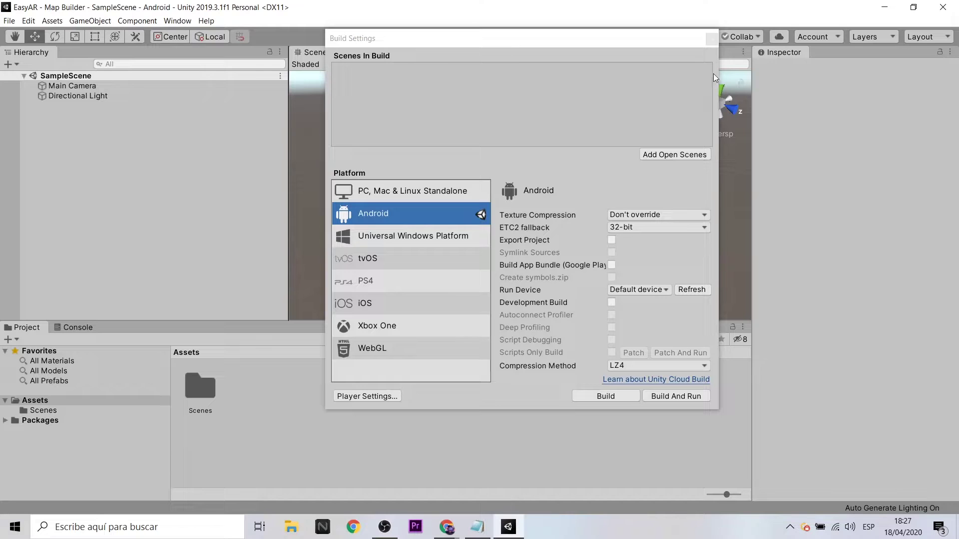
{"action": "left_click", "coordinate": [713, 45]}
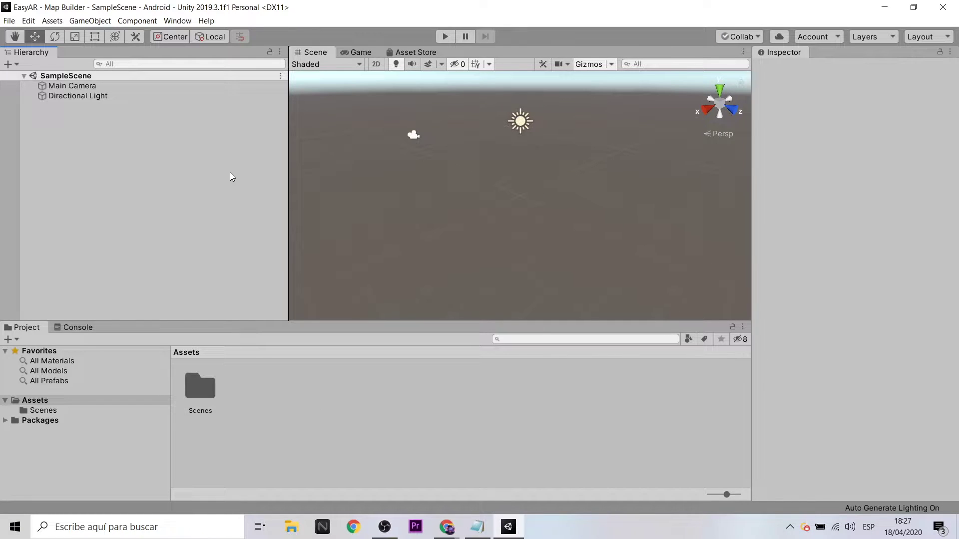
{"action": "left_click", "coordinate": [52, 20]}
{"action": "mouse_move", "coordinate": [121, 159]}
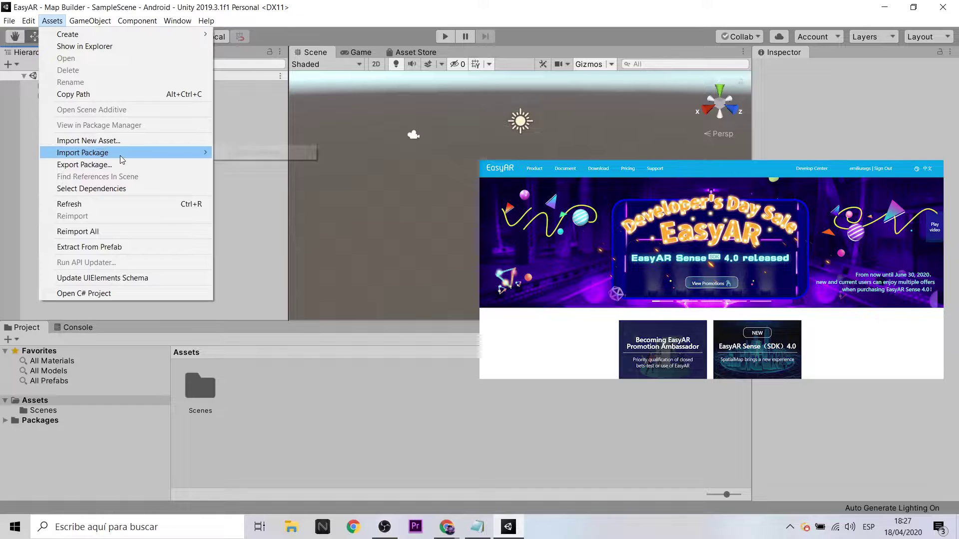
{"action": "left_click", "coordinate": [227, 152]}
{"action": "left_click", "coordinate": [197, 56]}
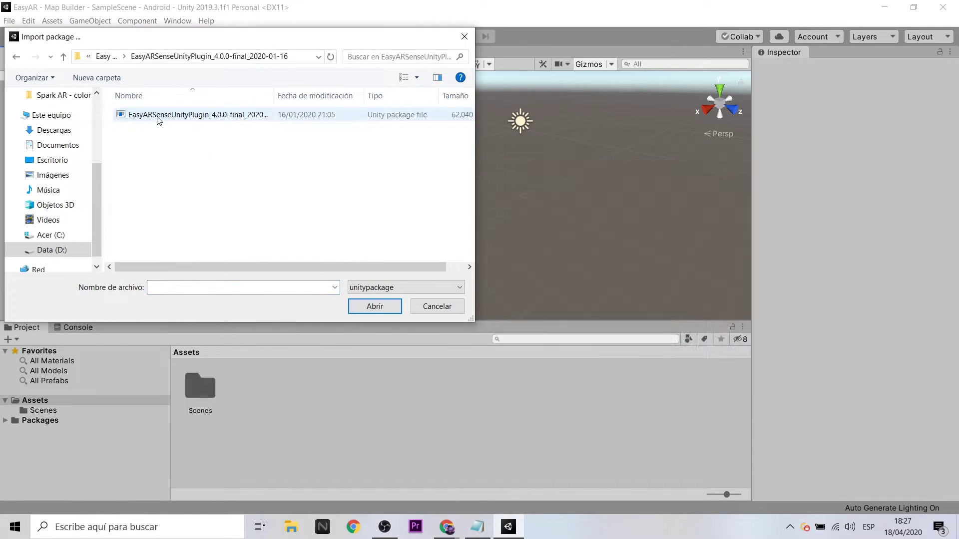
{"action": "left_click", "coordinate": [158, 115]}
{"action": "left_click", "coordinate": [375, 306]}
{"action": "key", "text": "Return"}
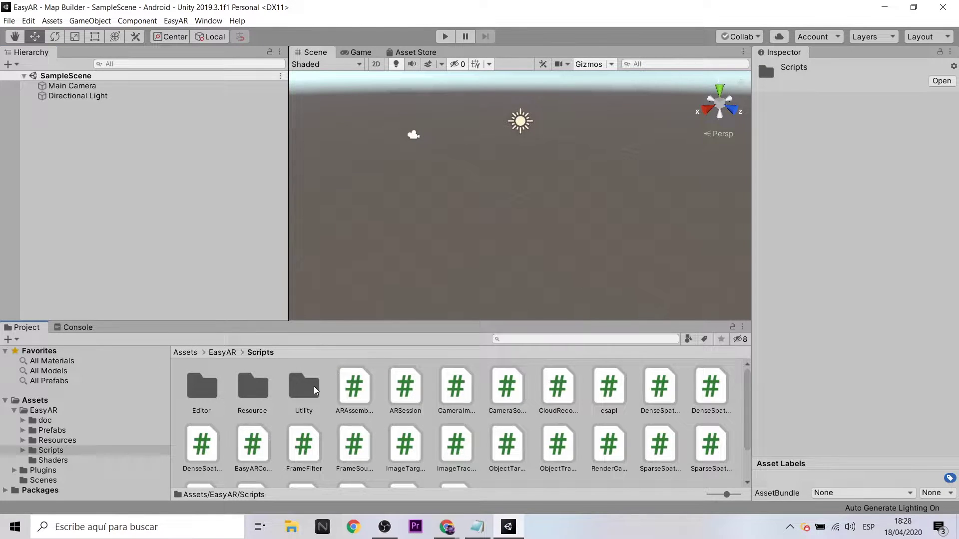
Step: Navigate to Assets/EasyAR/Resources/EasyAR and select the EasyAR Settings asset
{"action": "double_click", "coordinate": [313, 390]}
{"action": "left_click", "coordinate": [257, 352]}
{"action": "left_click", "coordinate": [223, 352]}
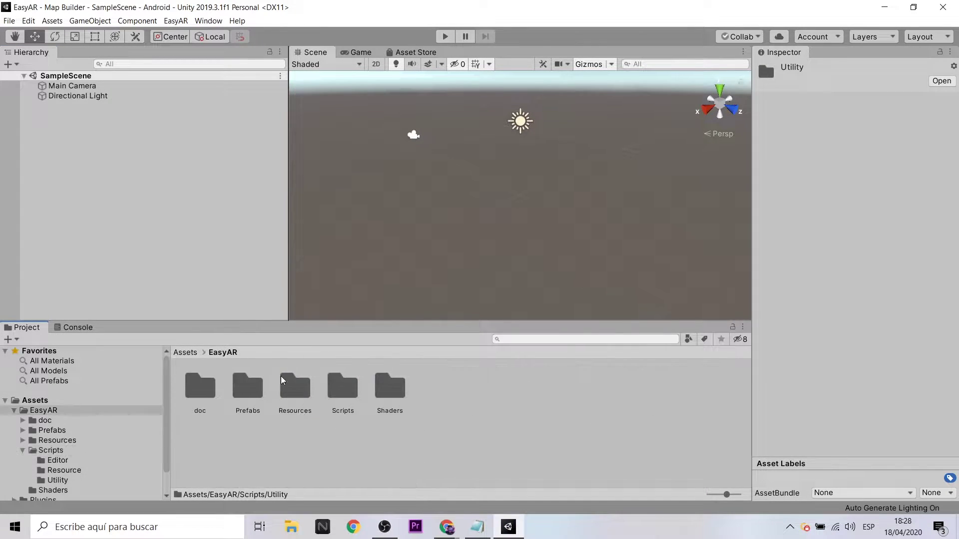
{"action": "double_click", "coordinate": [295, 389]}
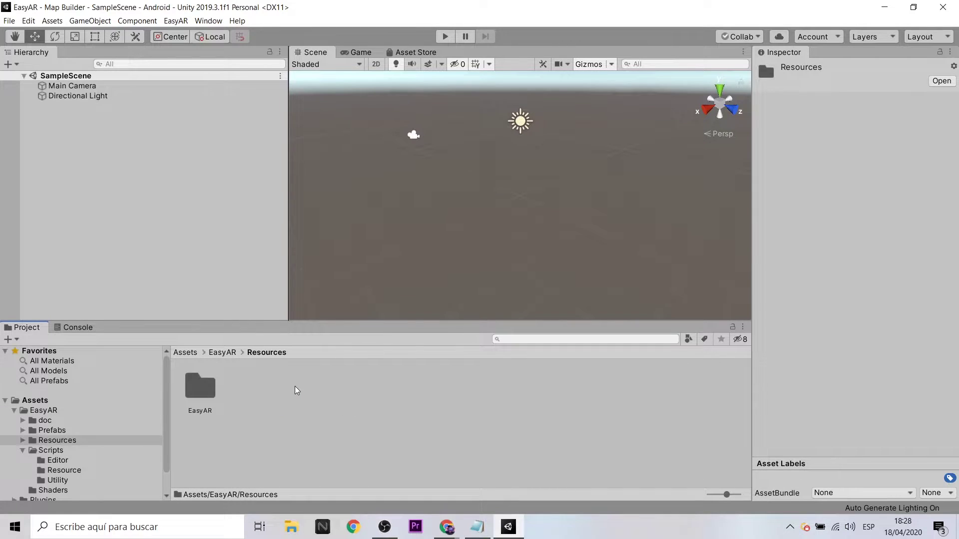
{"action": "double_click", "coordinate": [212, 386]}
{"action": "left_click", "coordinate": [338, 384]}
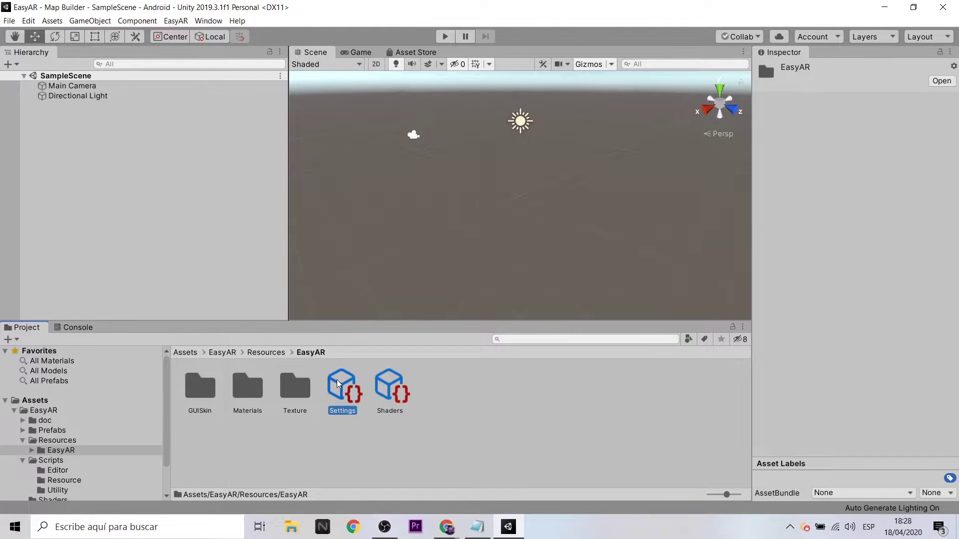
Step: Copy the Sense license key from the Develop Center into the EasyAR SDK License Key field
{"action": "mouse_move", "coordinate": [446, 527]}
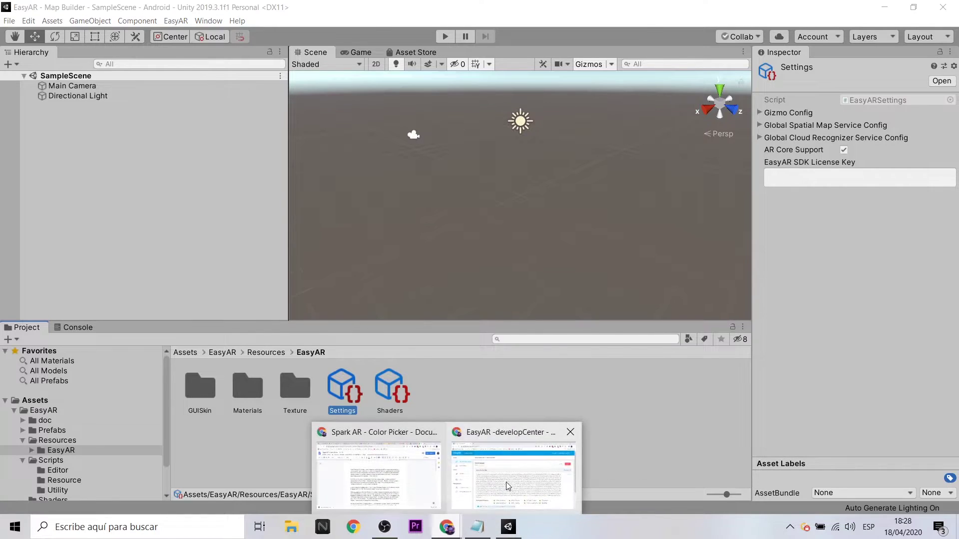
{"action": "left_click", "coordinate": [515, 466]}
{"action": "left_click", "coordinate": [908, 247]}
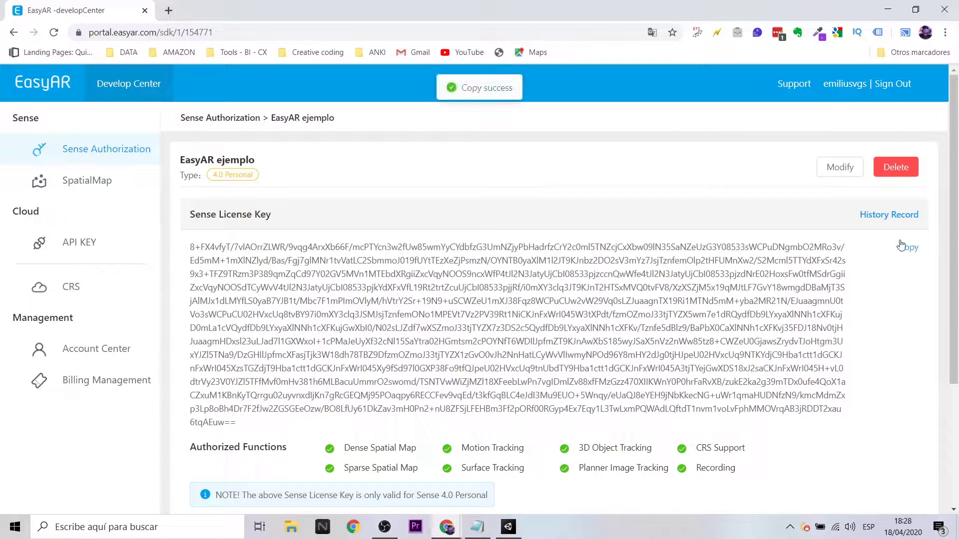
{"action": "left_click", "coordinate": [887, 10]}
{"action": "left_click", "coordinate": [843, 183]}
{"action": "key", "text": "ctrl+v"}
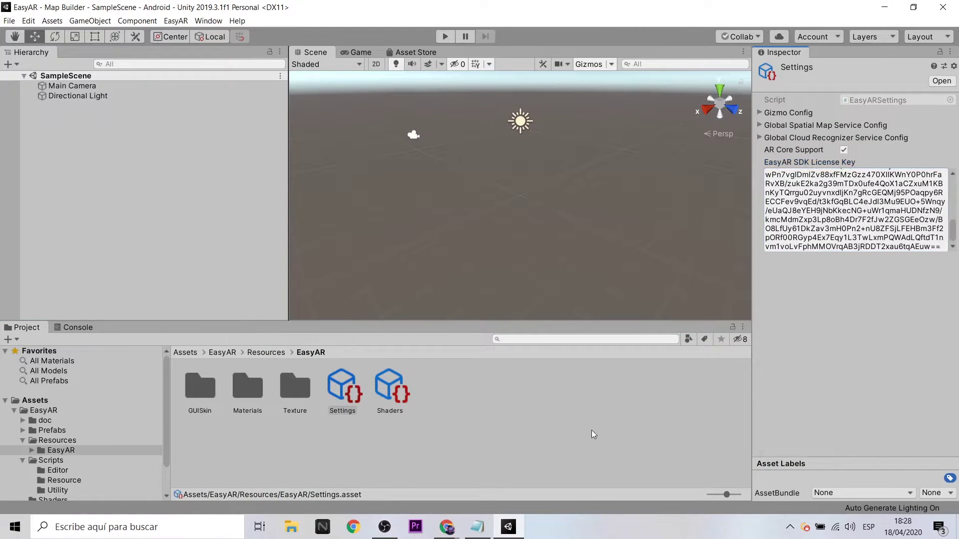
{"action": "left_click", "coordinate": [348, 383]}
{"action": "left_click", "coordinate": [220, 352]}
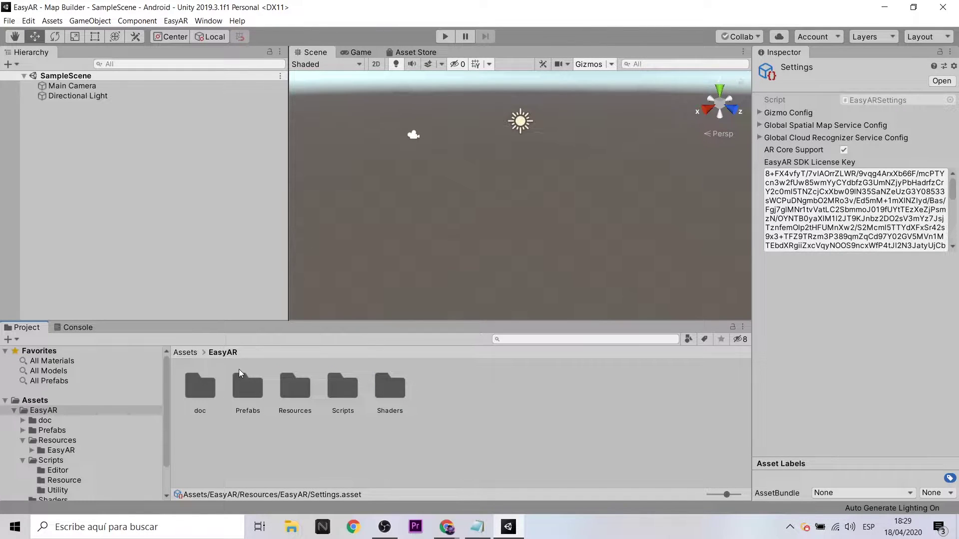
Step: Drag the EasyAR_DenseSpatialMapBuilder prefab from Prefabs/Composites into the Hierarchy
{"action": "double_click", "coordinate": [244, 395]}
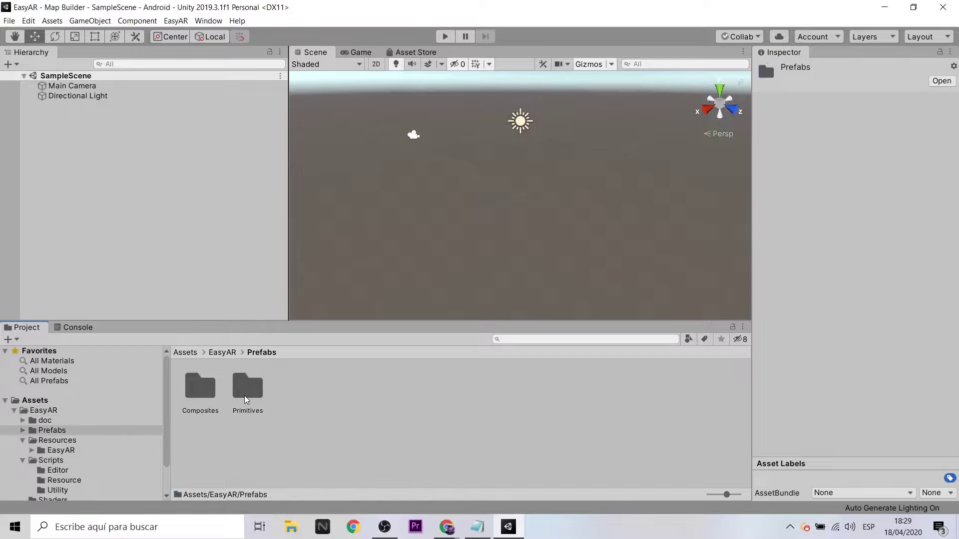
{"action": "double_click", "coordinate": [201, 394]}
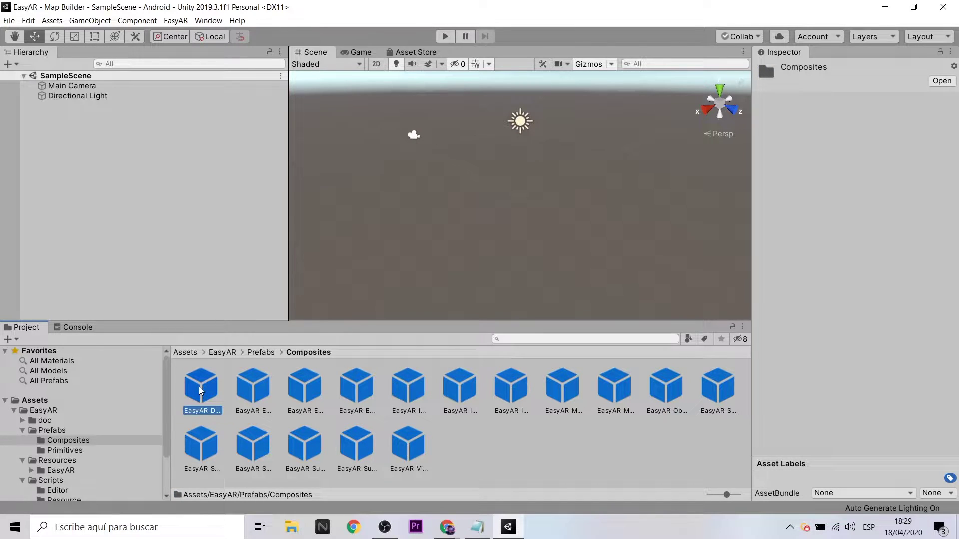
{"action": "left_click", "coordinate": [199, 386]}
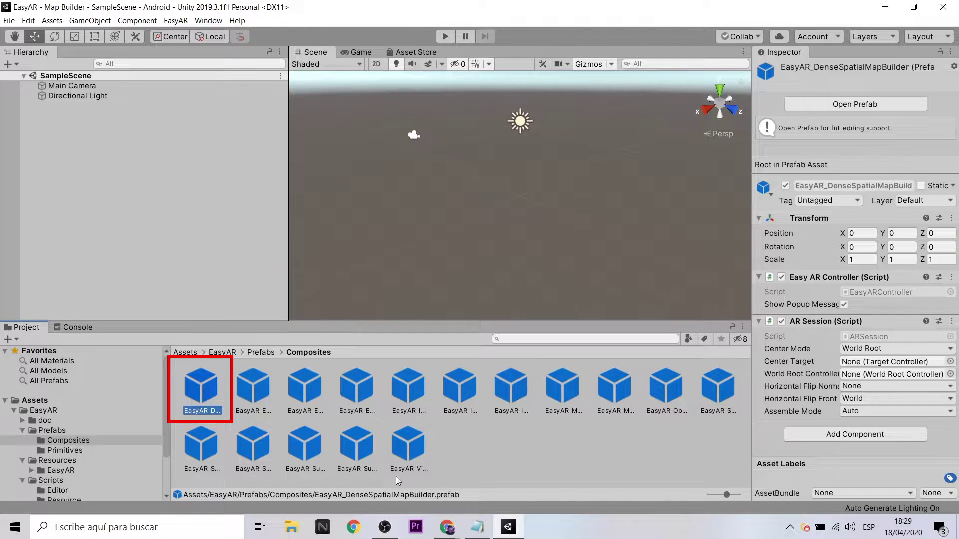
{"action": "left_click_drag", "start_coordinate": [207, 398], "coordinate": [96, 156]}
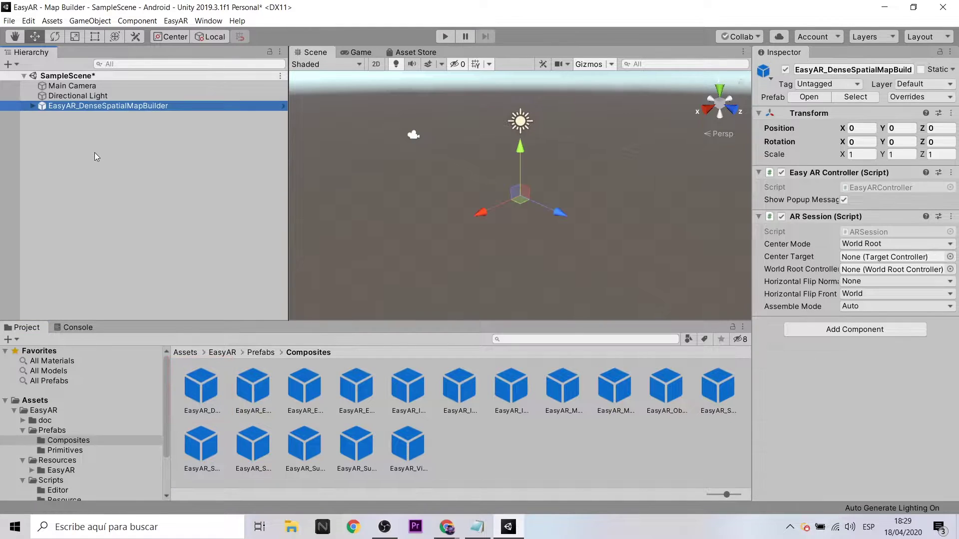
Step: Save the scene and inspect the map builder's RenderCamera, VIOCameraDevice and DenseSpatialMapBuilder children
{"action": "left_click", "coordinate": [32, 106]}
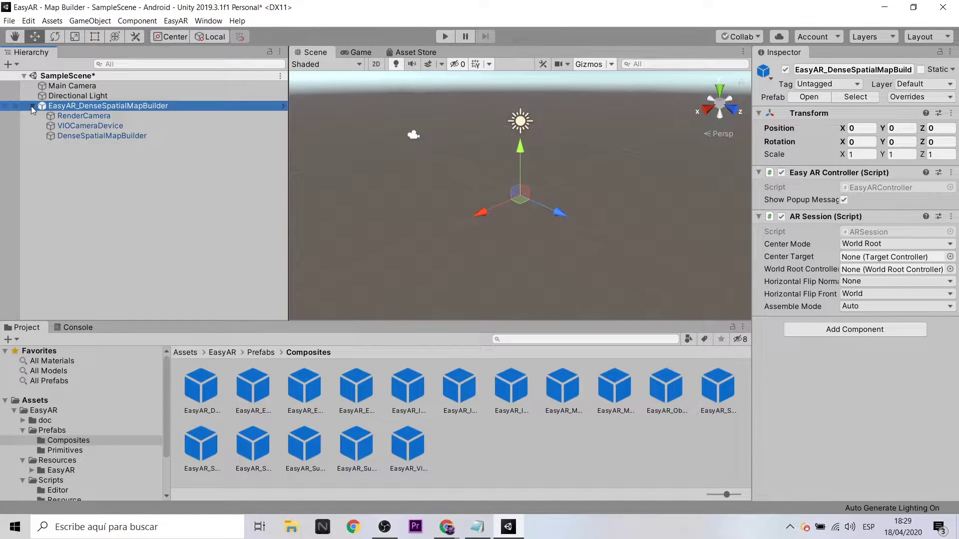
{"action": "left_click", "coordinate": [73, 114]}
{"action": "left_click", "coordinate": [82, 125]}
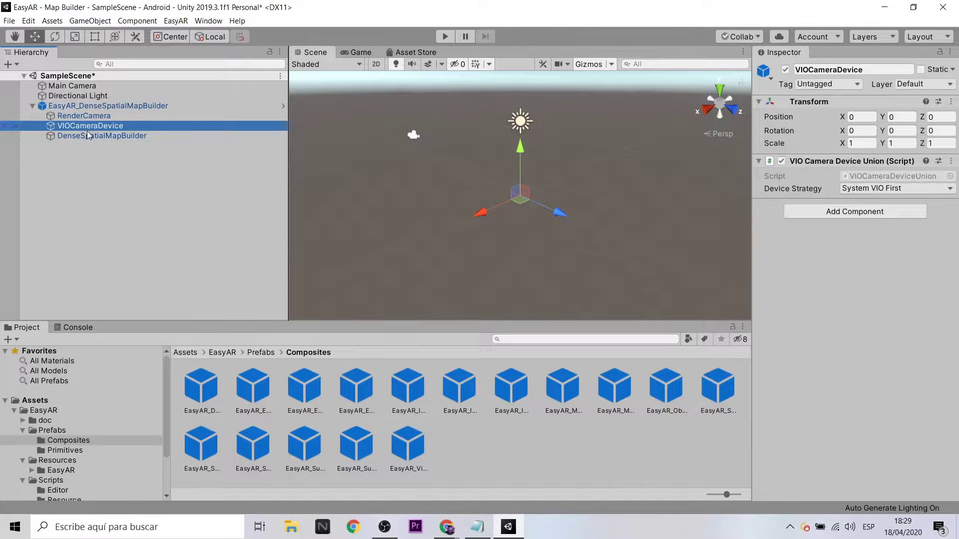
{"action": "left_click", "coordinate": [88, 135]}
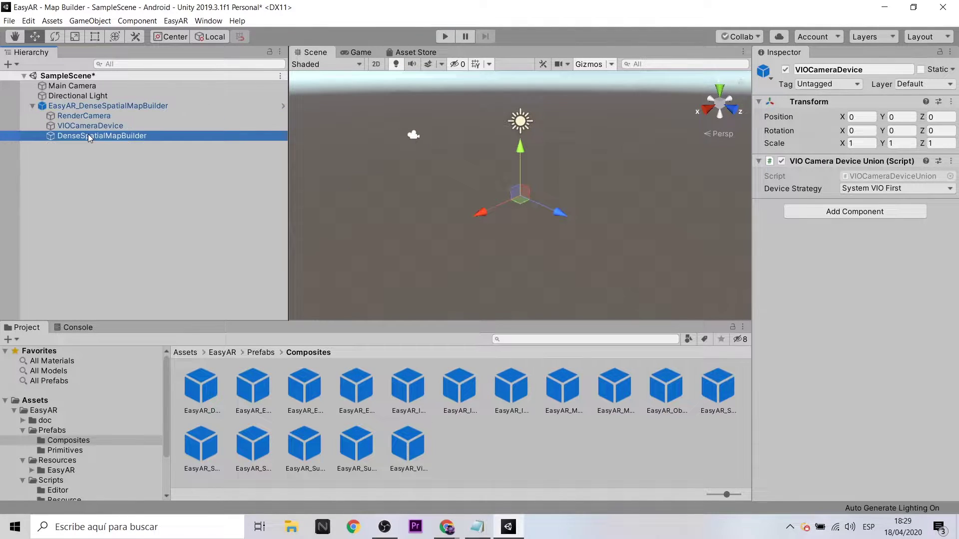
{"action": "left_click", "coordinate": [94, 107]}
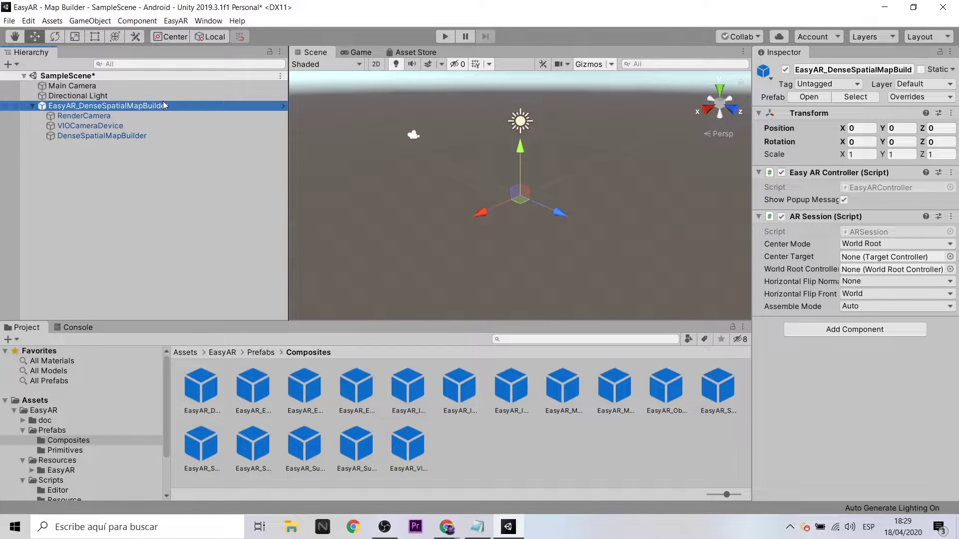
{"action": "key", "text": "ctrl+s"}
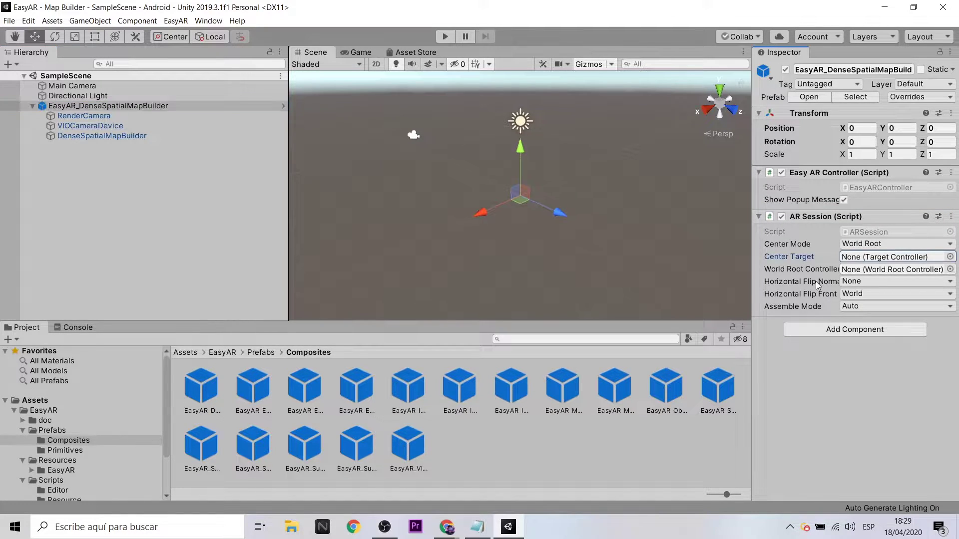
{"action": "left_click", "coordinate": [84, 115]}
{"action": "left_click", "coordinate": [115, 125]}
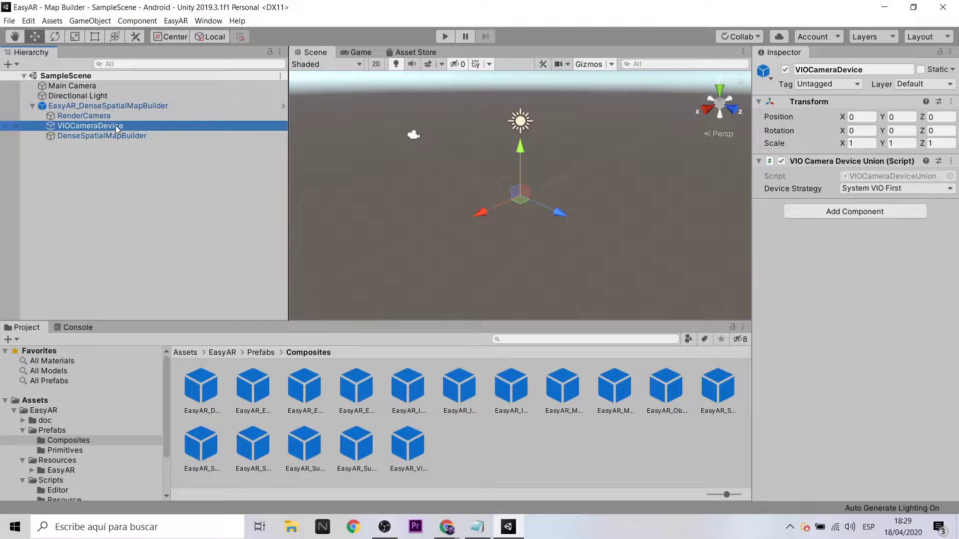
{"action": "left_click", "coordinate": [118, 136]}
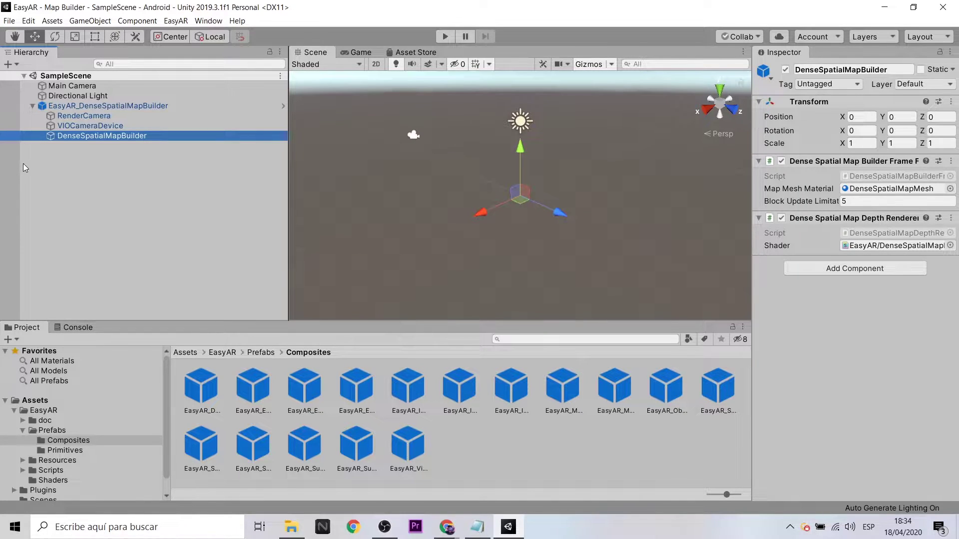
{"action": "left_click", "coordinate": [23, 163]}
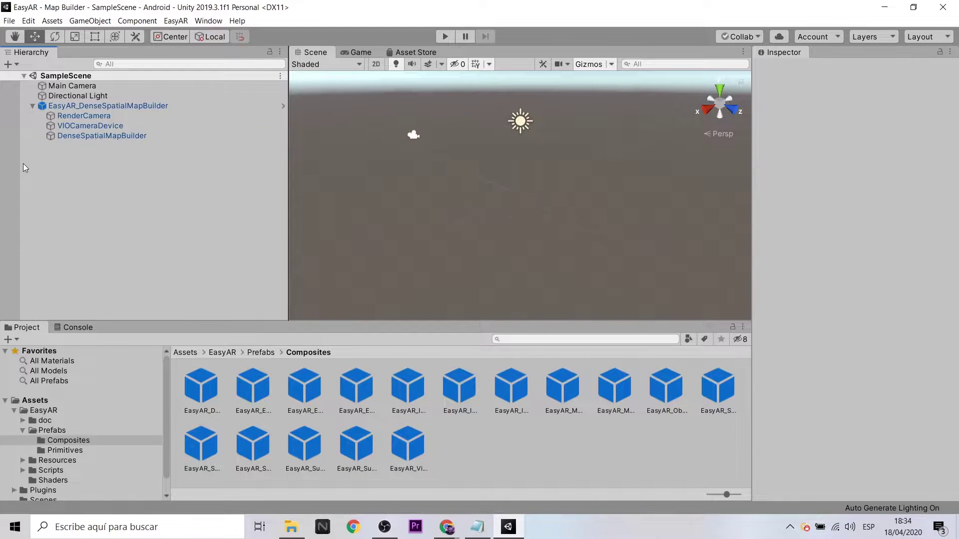
Step: Set Main Camera to Solid Color clear with black background and Forward rendering path, then save
{"action": "left_click", "coordinate": [76, 88]}
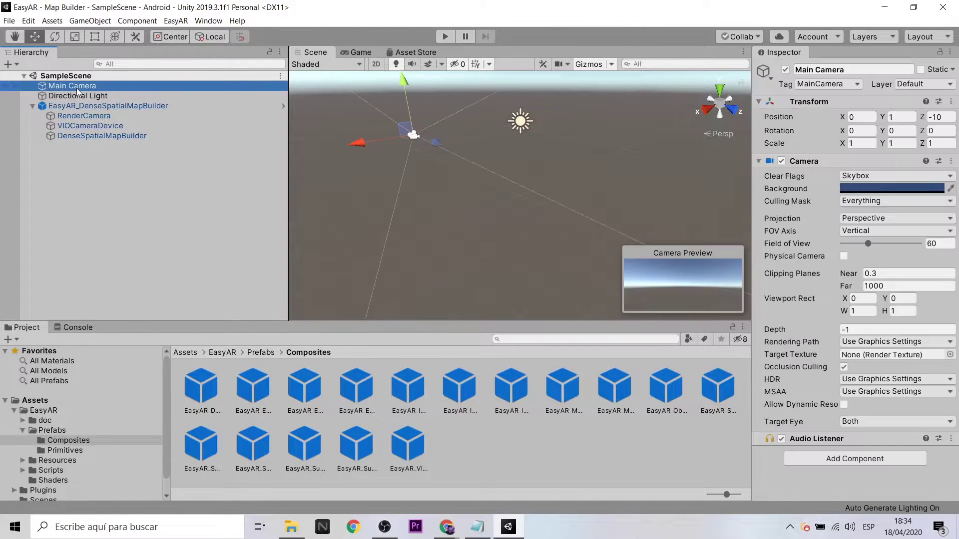
{"action": "left_click", "coordinate": [939, 176]}
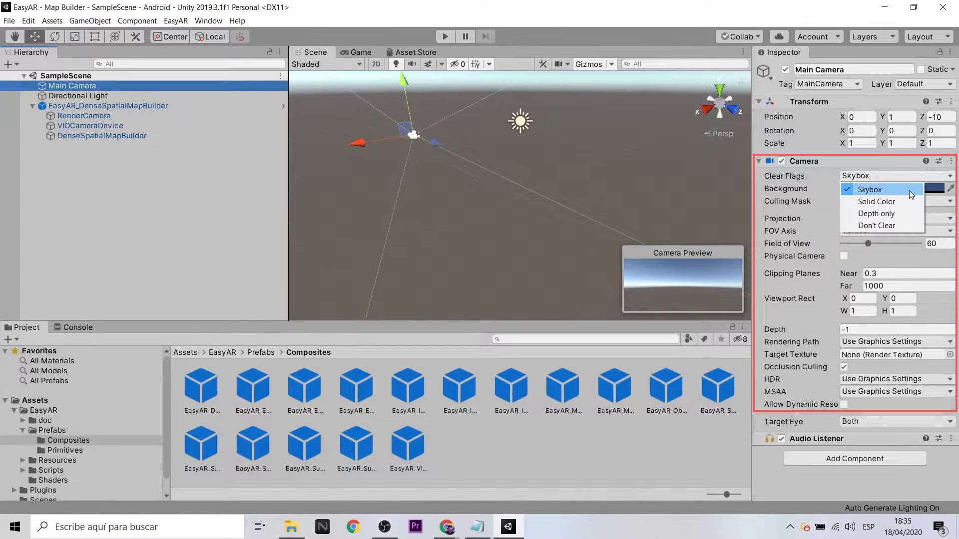
{"action": "left_click", "coordinate": [894, 201]}
{"action": "left_click", "coordinate": [950, 188]}
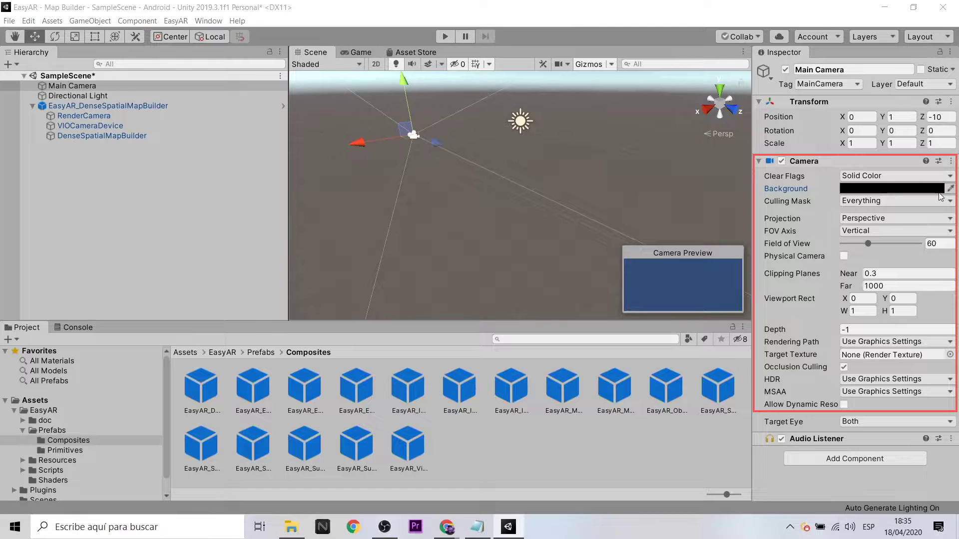
{"action": "left_click", "coordinate": [940, 194]}
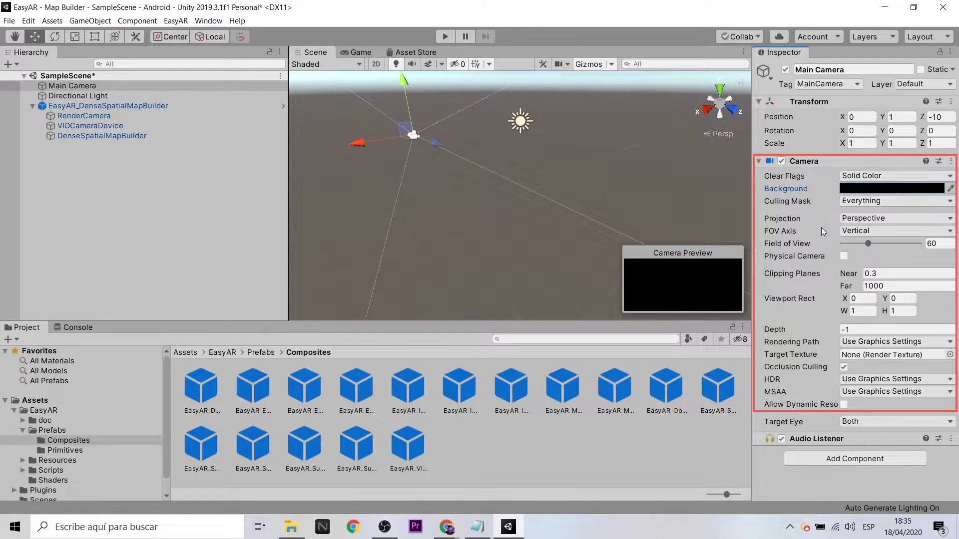
{"action": "left_click", "coordinate": [855, 342]}
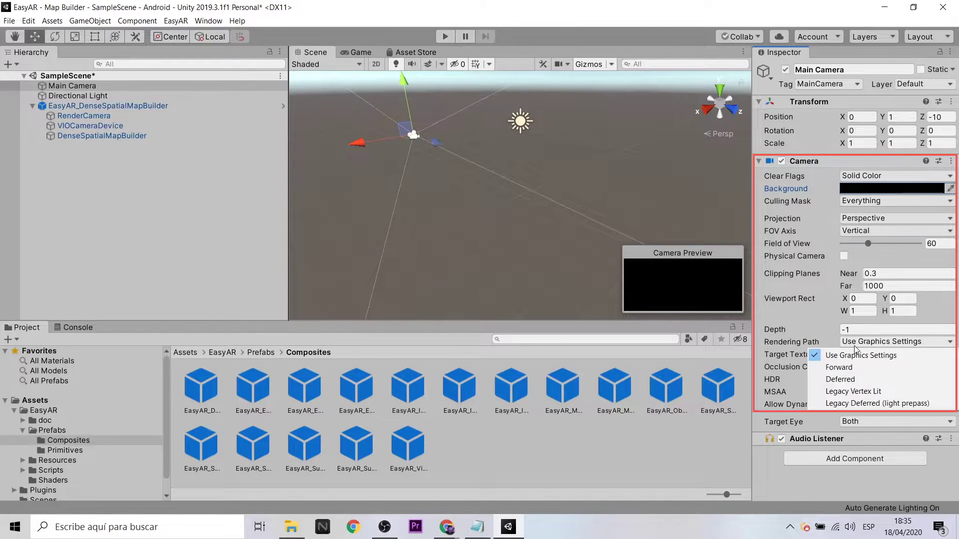
{"action": "left_click", "coordinate": [845, 367]}
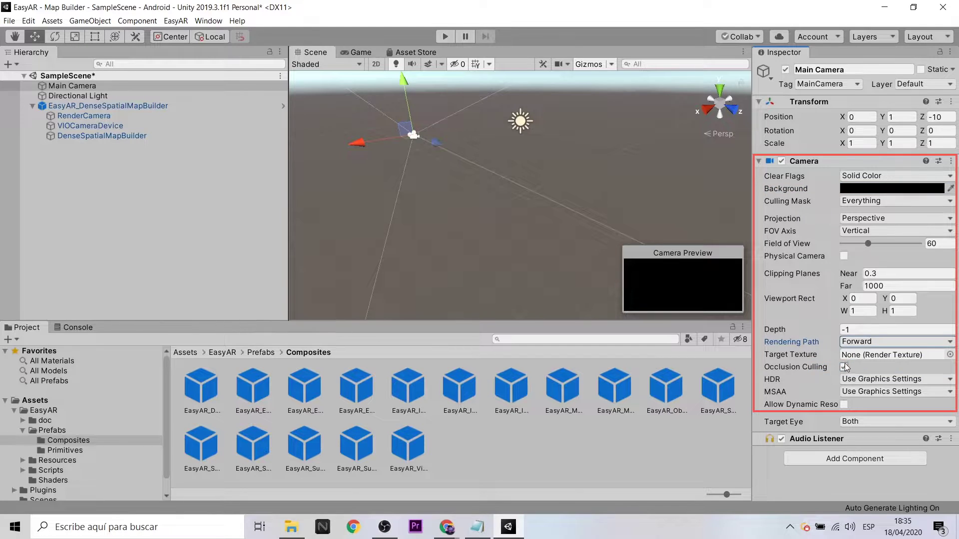
{"action": "key", "text": "ctrl+s"}
{"action": "left_click", "coordinate": [126, 106]}
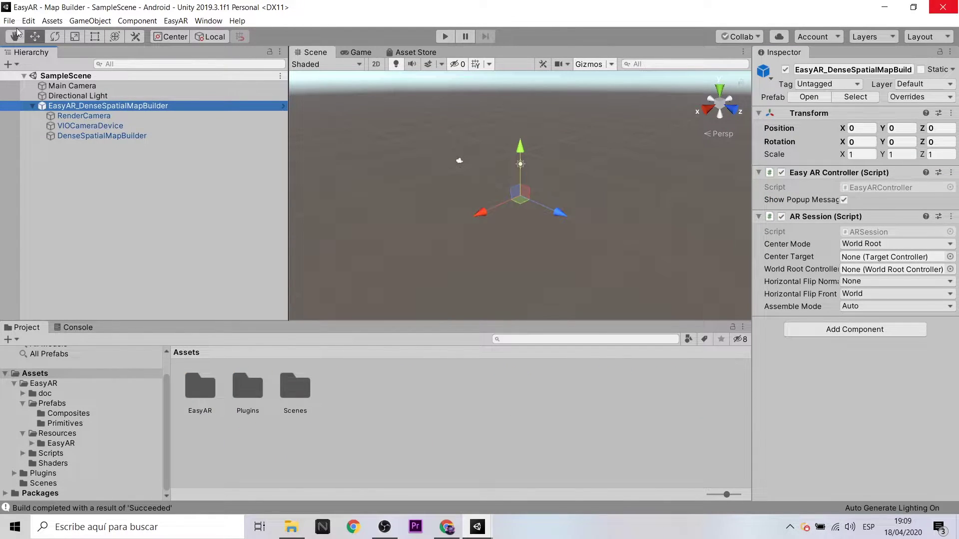
Step: Build and run for Android as mapbuilder.apk, replacing the existing file
{"action": "left_click", "coordinate": [10, 21]}
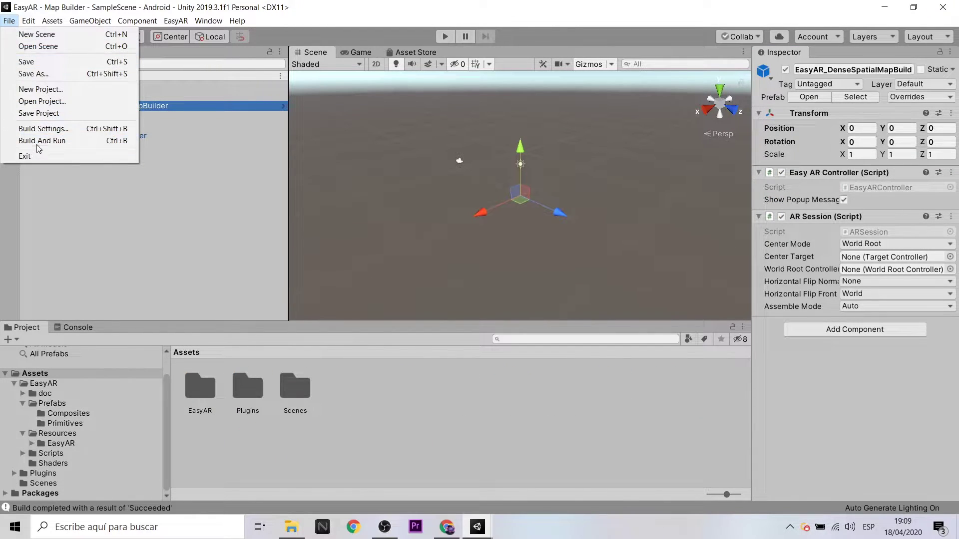
{"action": "left_click", "coordinate": [53, 129]}
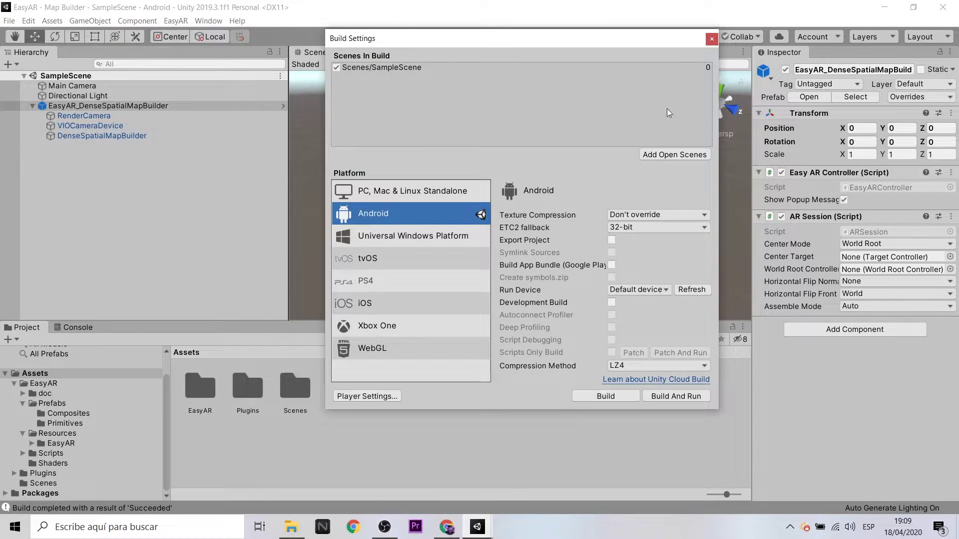
{"action": "left_click", "coordinate": [676, 396]}
{"action": "key", "text": "Return"}
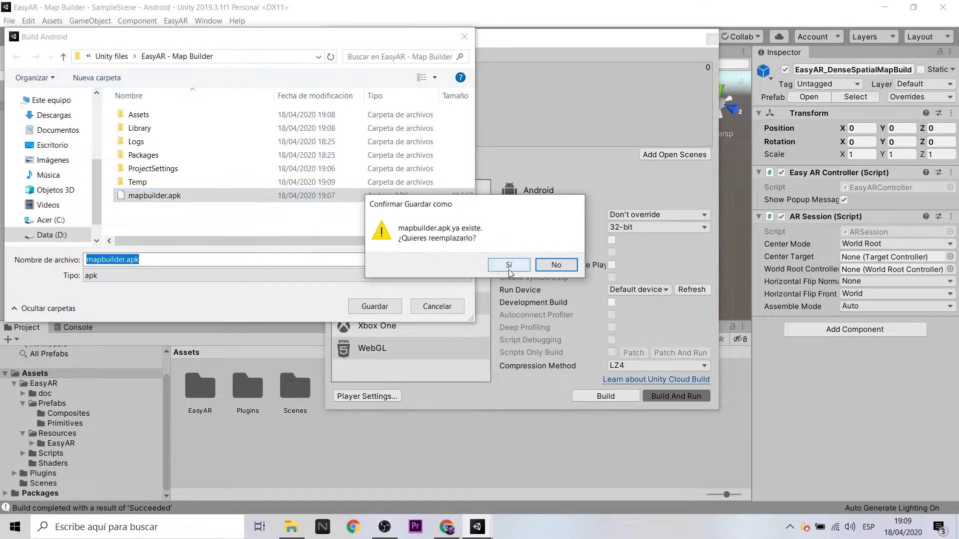
{"action": "key", "text": "Return"}
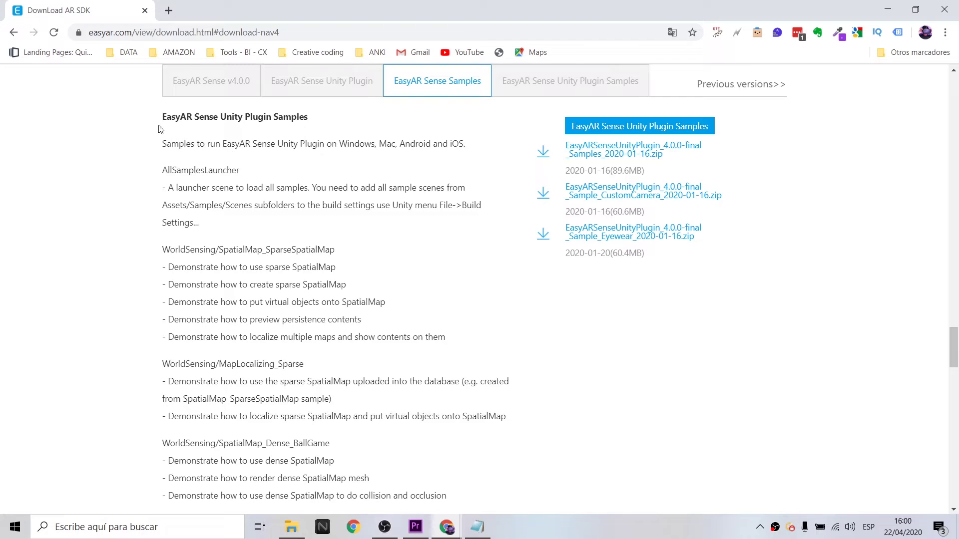
{"action": "left_click_drag", "start_coordinate": [160, 129], "coordinate": [313, 120]}
{"action": "left_click", "coordinate": [313, 120]}
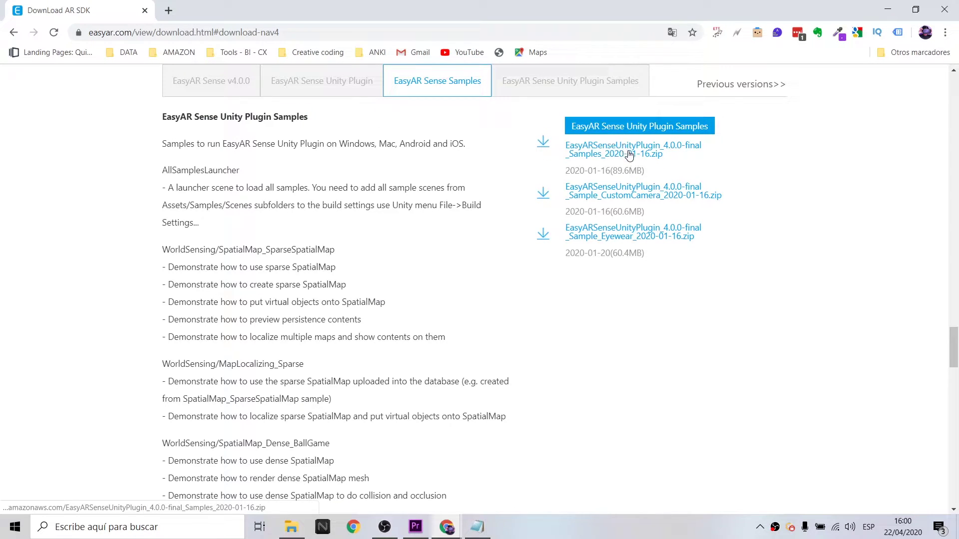
{"action": "scroll", "coordinate": [505, 212], "scroll_direction": "down", "scroll_amount": 2}
{"action": "left_click_drag", "start_coordinate": [148, 320], "coordinate": [347, 320]}
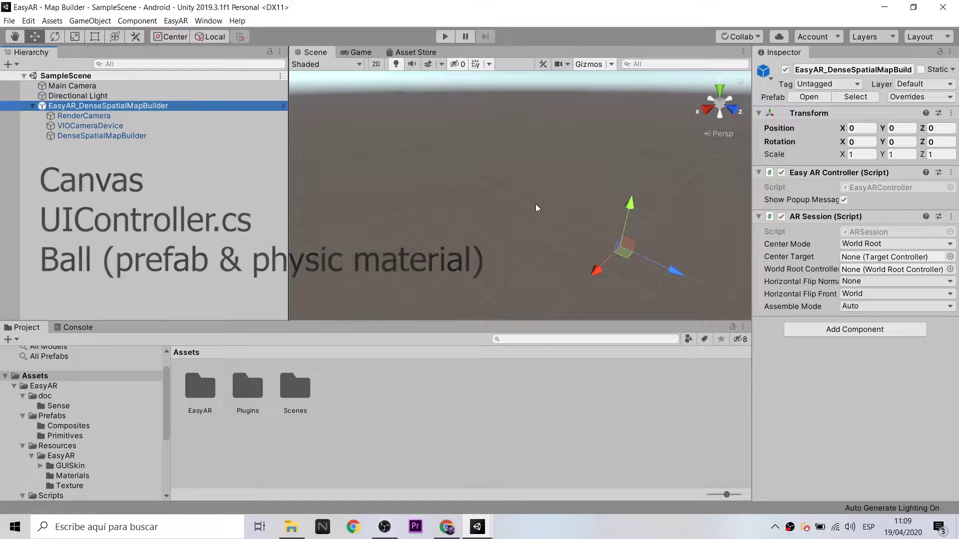
Step: Add a UI > Canvas, with its EventSystem, from the Hierarchy's create menu
{"action": "right_click", "coordinate": [113, 219]}
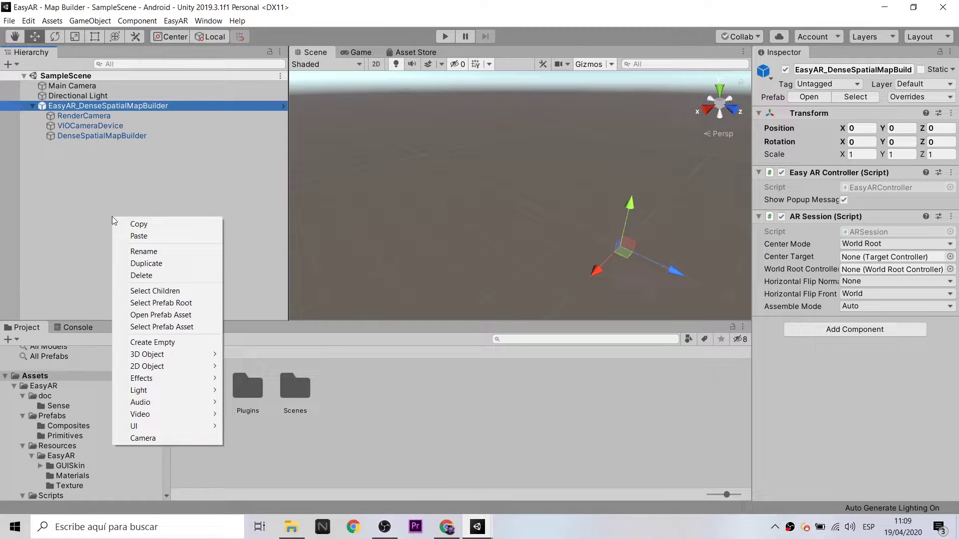
{"action": "mouse_move", "coordinate": [192, 424]}
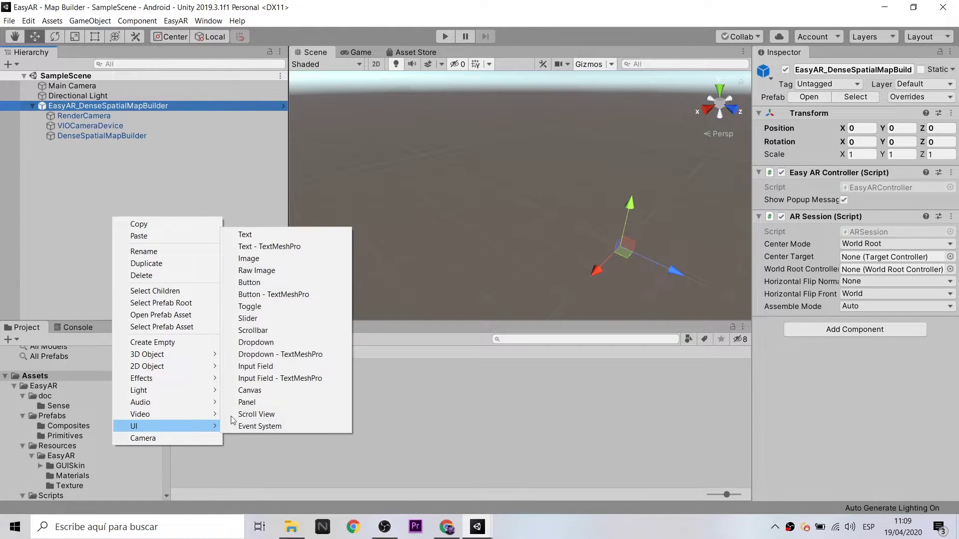
{"action": "left_click", "coordinate": [293, 390]}
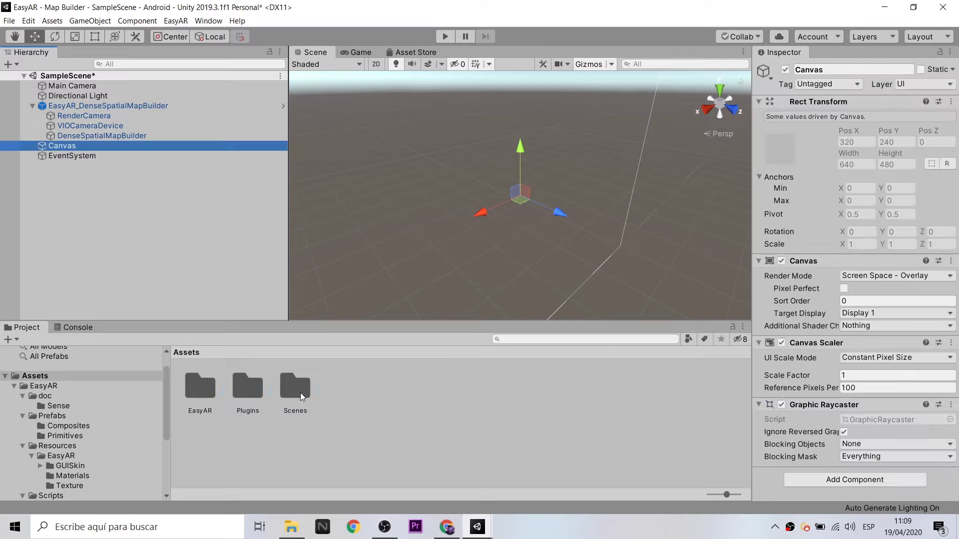
Step: Create an empty child object under Canvas named Status
{"action": "right_click", "coordinate": [58, 145]}
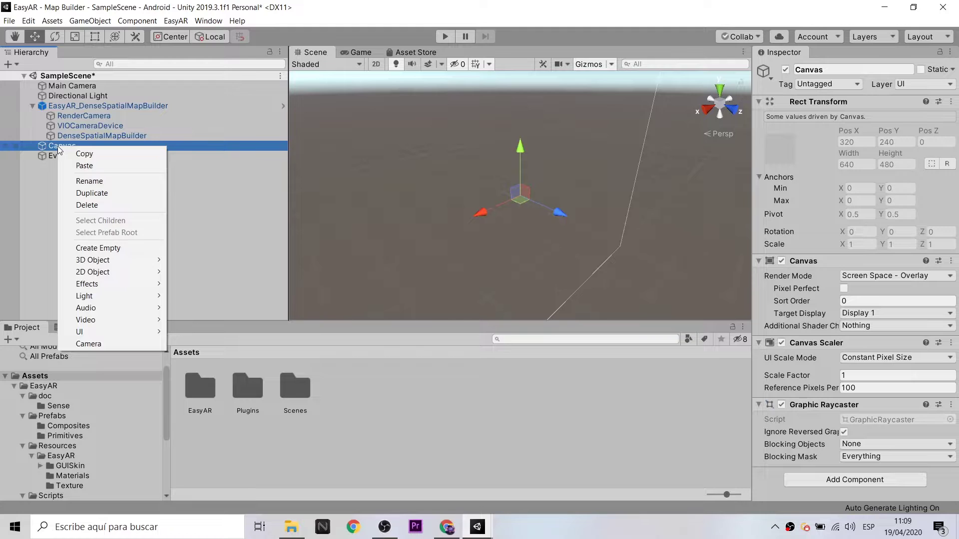
{"action": "left_click", "coordinate": [125, 247]}
{"action": "left_click", "coordinate": [798, 69]}
{"action": "type", "text": "Stat"}
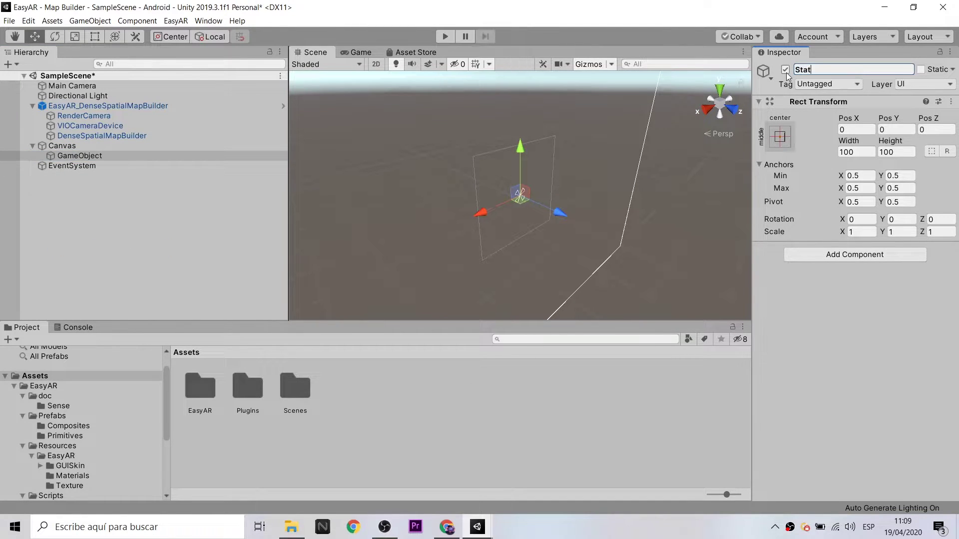
{"action": "type", "text": "us"}
{"action": "key", "text": "Return"}
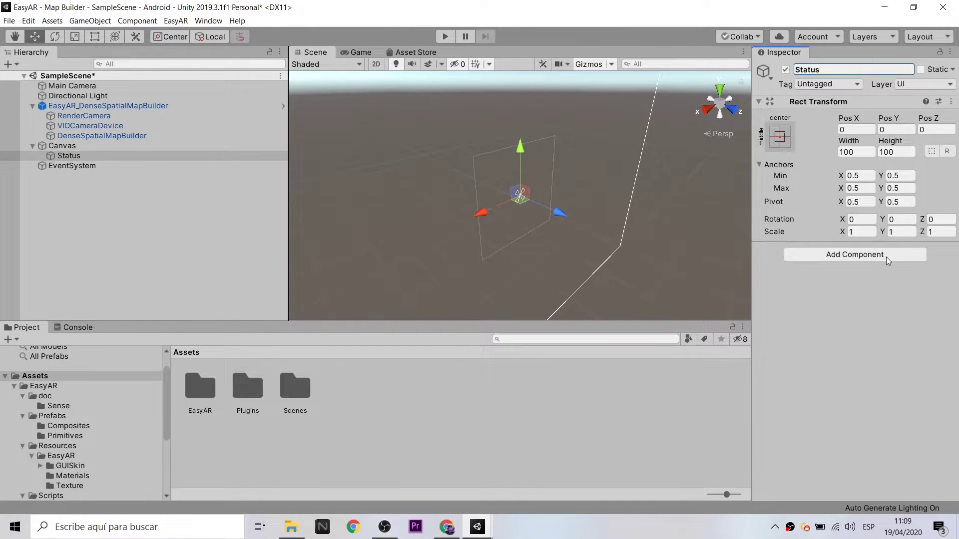
Step: Add Canvas Renderer and Text components to Status
{"action": "left_click", "coordinate": [886, 257]}
{"action": "type", "text": "can"}
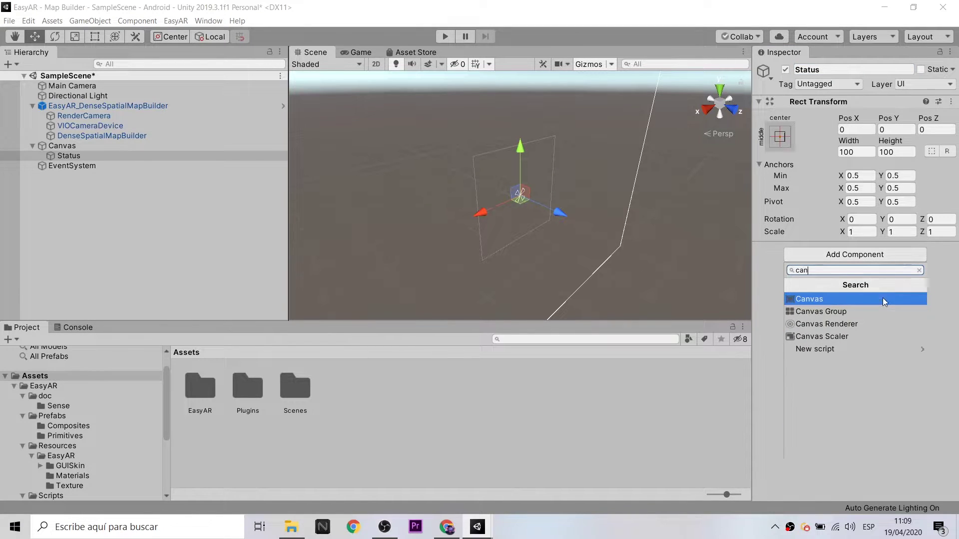
{"action": "left_click", "coordinate": [869, 324]}
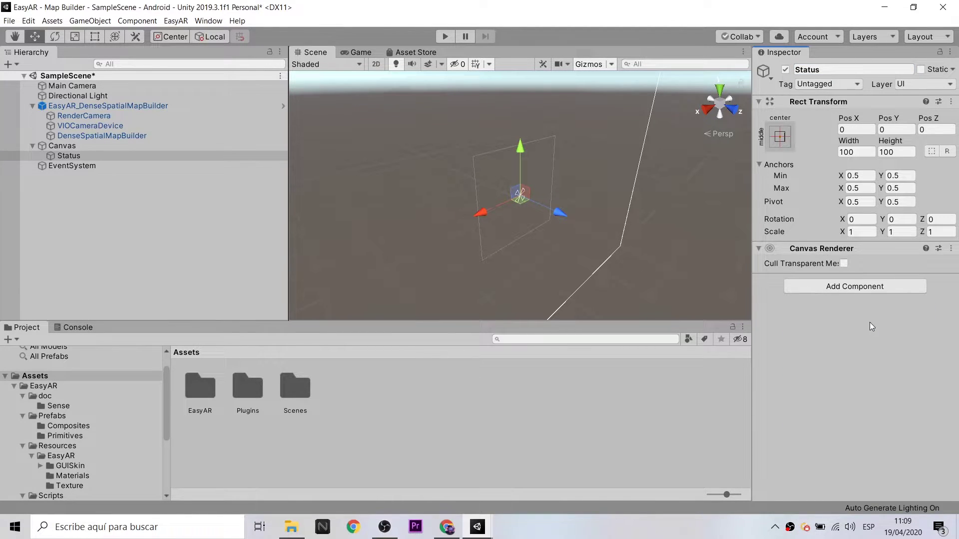
{"action": "left_click", "coordinate": [857, 289]}
{"action": "type", "text": "text"}
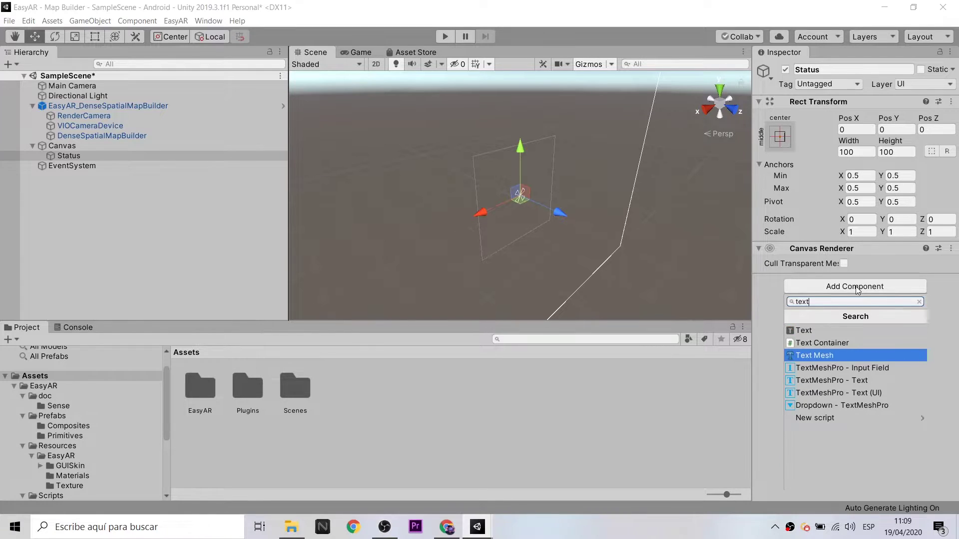
{"action": "left_click", "coordinate": [832, 330]}
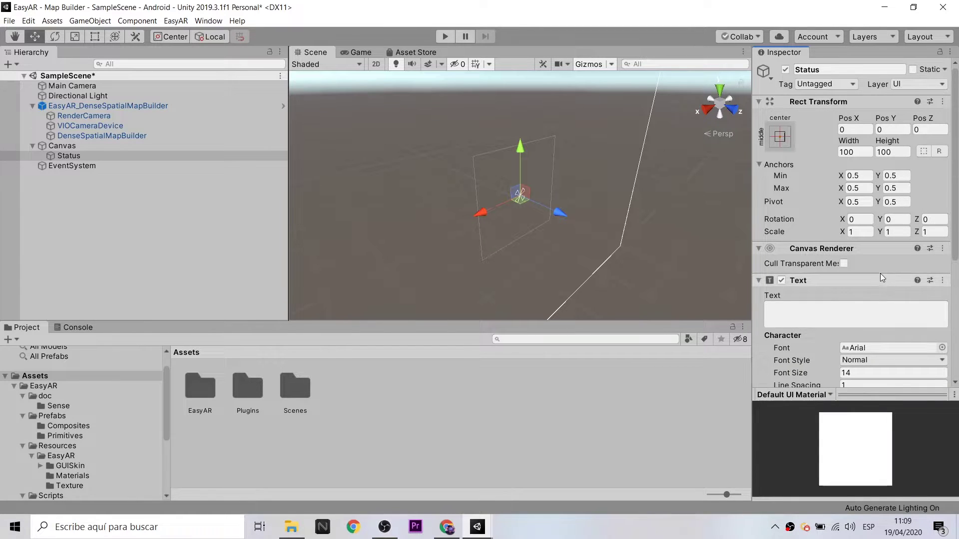
Step: Set the Status object's width and height to 0
{"action": "scroll", "coordinate": [867, 293], "scroll_direction": "down", "scroll_amount": 5}
{"action": "scroll", "coordinate": [863, 292], "scroll_direction": "up", "scroll_amount": 5}
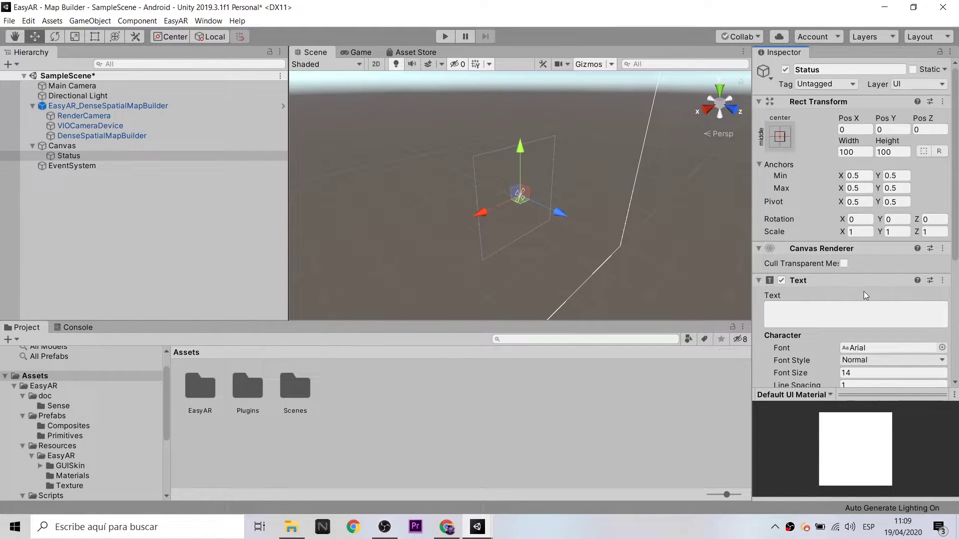
{"action": "left_click", "coordinate": [863, 149]}
{"action": "type", "text": "0"}
{"action": "key", "text": "Tab"}
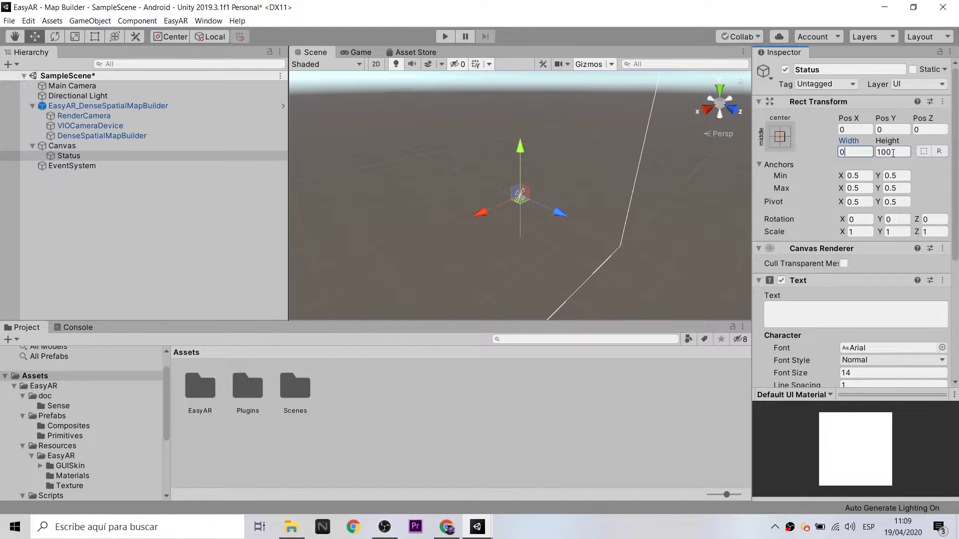
{"action": "type", "text": "0"}
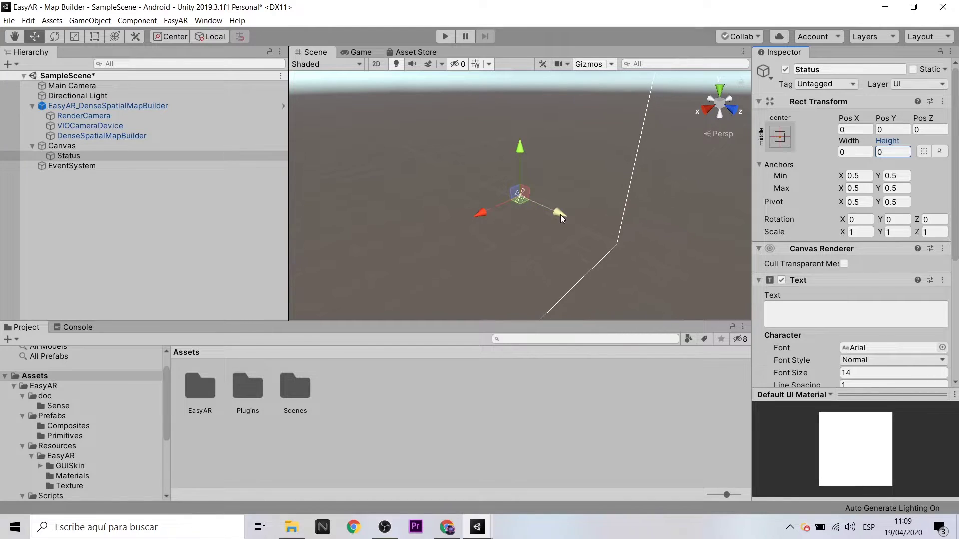
{"action": "left_click", "coordinate": [97, 204]}
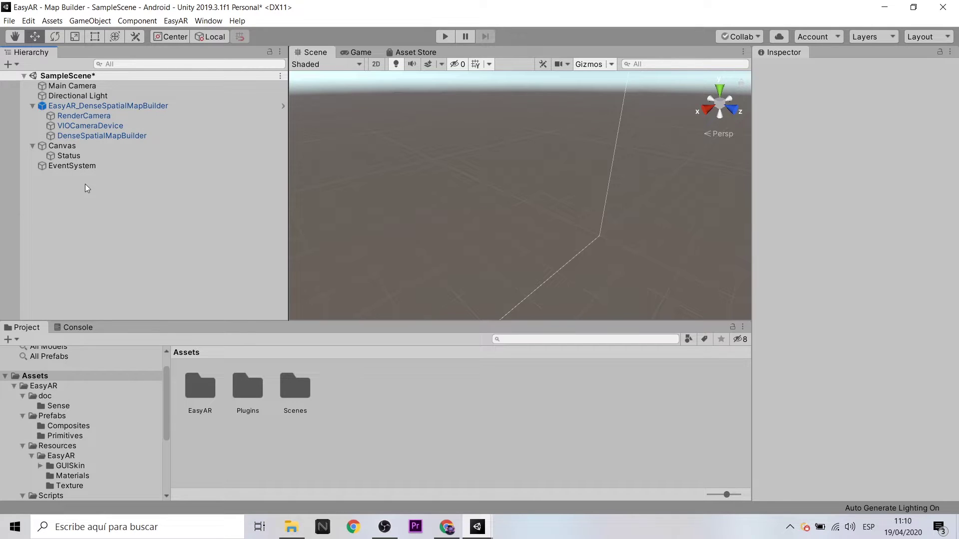
Step: Create an empty scene object named Ball
{"action": "right_click", "coordinate": [117, 196]}
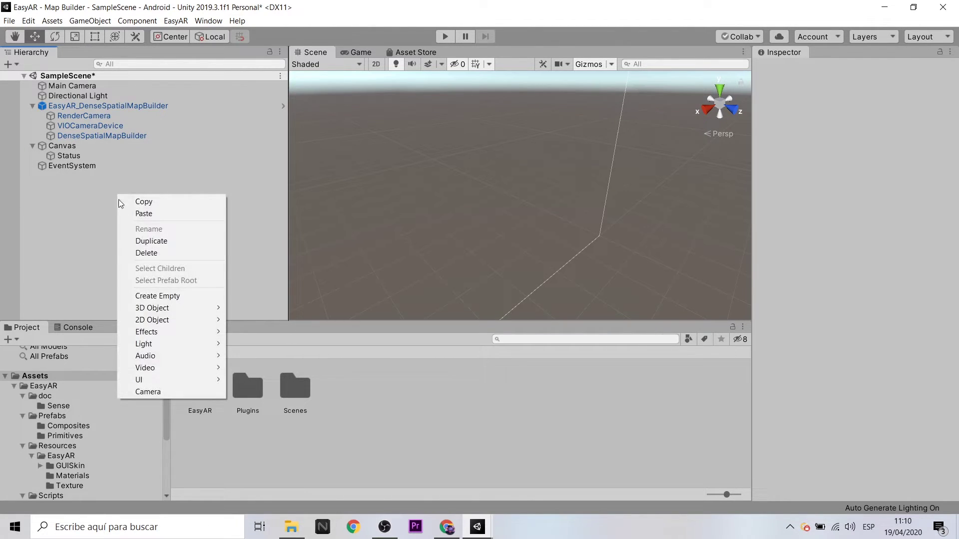
{"action": "left_click", "coordinate": [175, 296]}
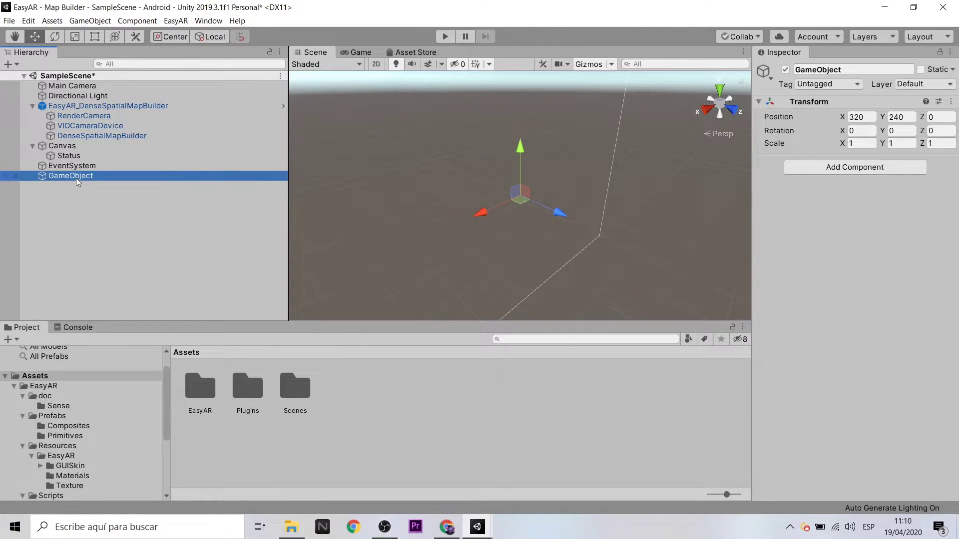
{"action": "left_click", "coordinate": [819, 69]}
{"action": "key", "text": "Caps_Lock"}
{"action": "type", "text": "B"}
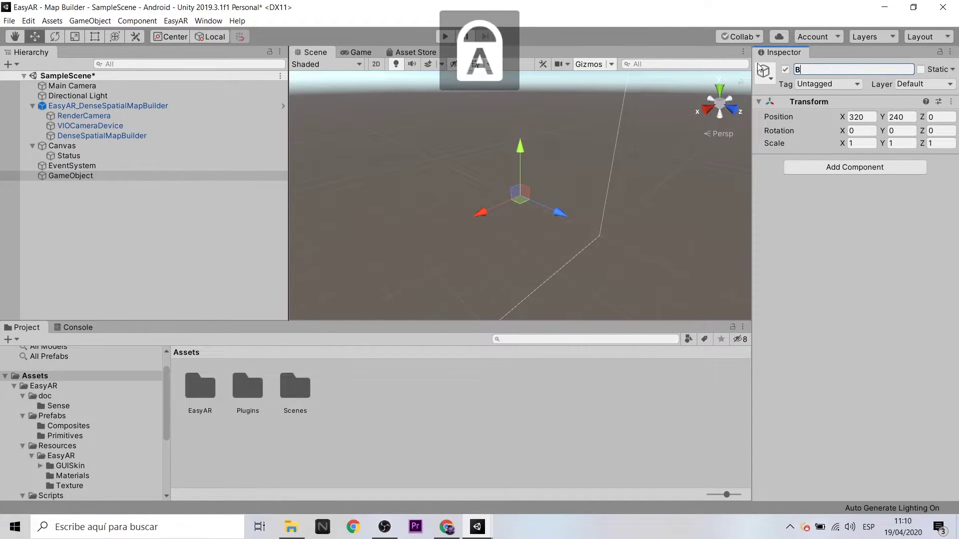
{"action": "type", "text": "all"}
{"action": "key", "text": "Return"}
Step: Import the UIController.cs script into Assets
{"action": "right_click", "coordinate": [444, 388]}
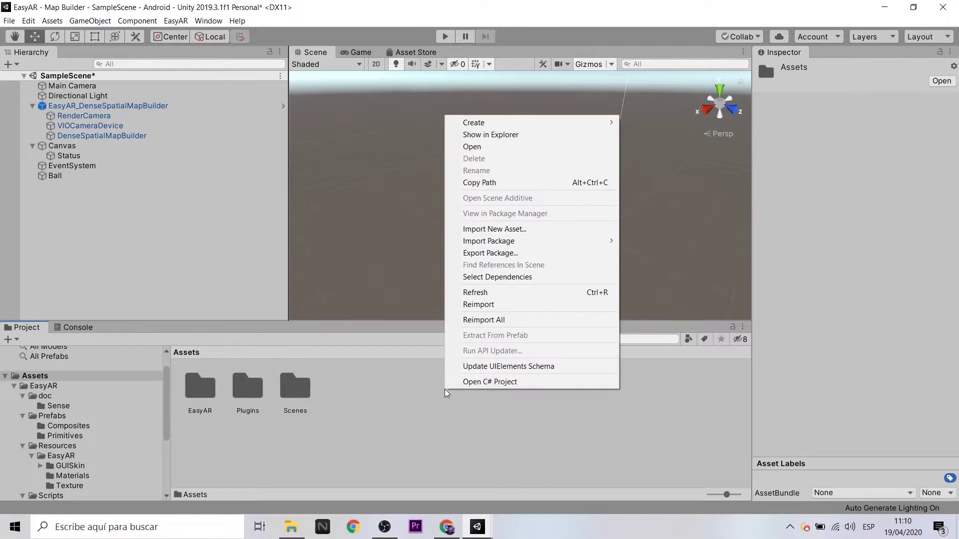
{"action": "left_click", "coordinate": [536, 231]}
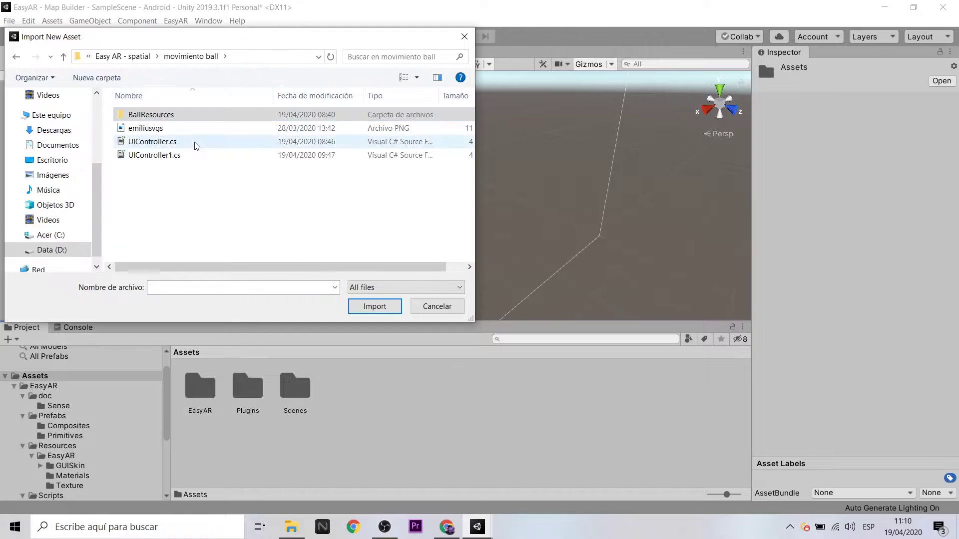
{"action": "double_click", "coordinate": [194, 142]}
Step: Import Ball.prefab and Physic Material from BallResources, then select the Ball object
{"action": "right_click", "coordinate": [475, 370]}
{"action": "left_click", "coordinate": [602, 248]}
{"action": "double_click", "coordinate": [150, 114]}
{"action": "left_click", "coordinate": [146, 114]}
{"action": "left_click", "coordinate": [177, 128], "text": "shift"}
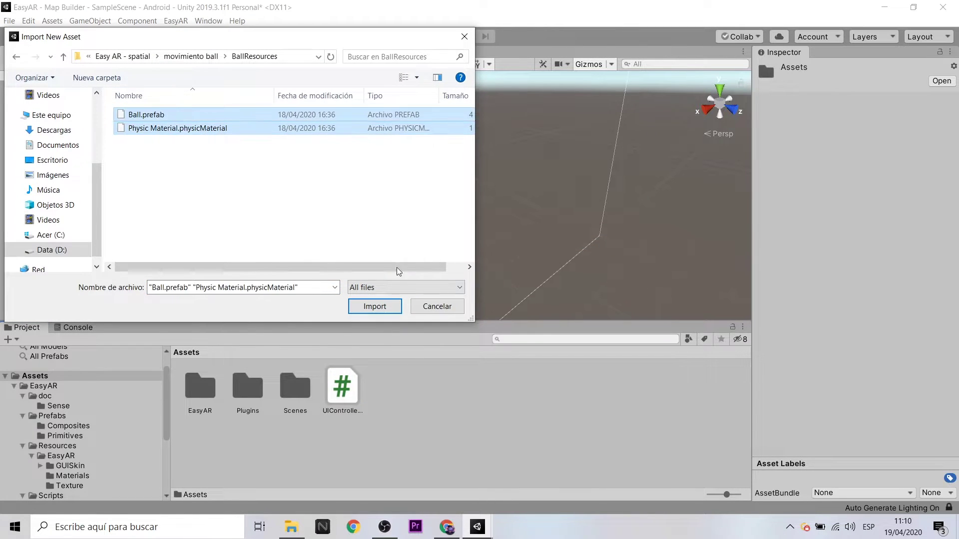
{"action": "left_click", "coordinate": [388, 308]}
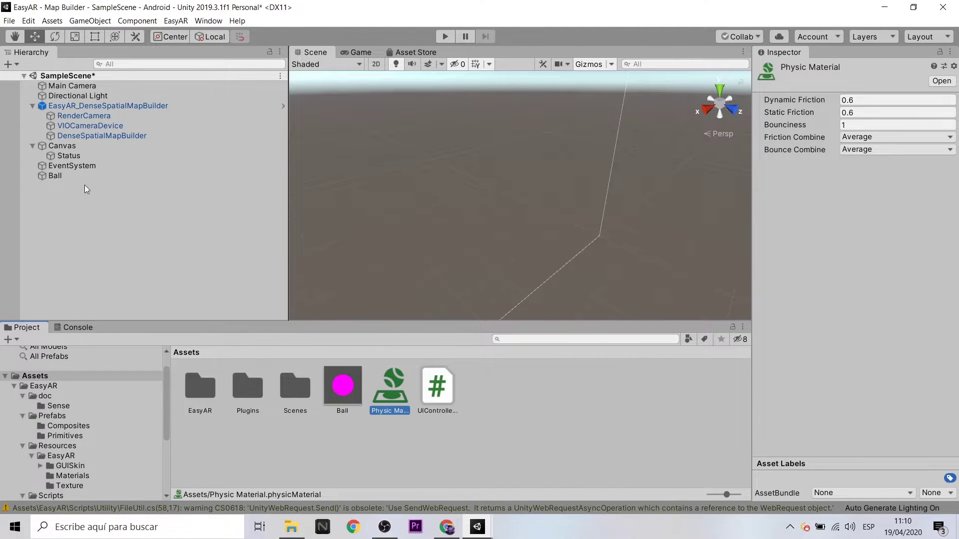
{"action": "left_click", "coordinate": [65, 176]}
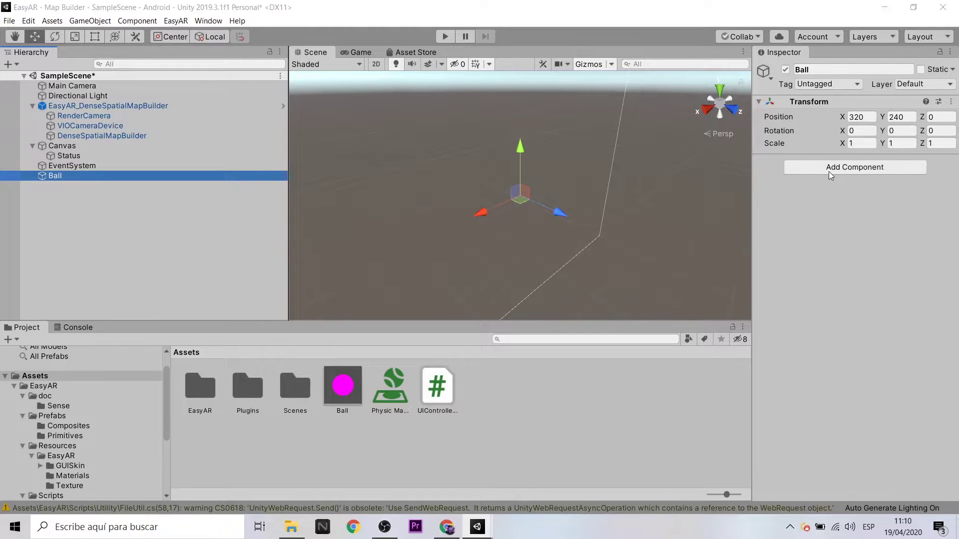
Step: Attach the UI Controller 1 script to the Ball object
{"action": "left_click", "coordinate": [828, 172]}
{"action": "type", "text": "ui"}
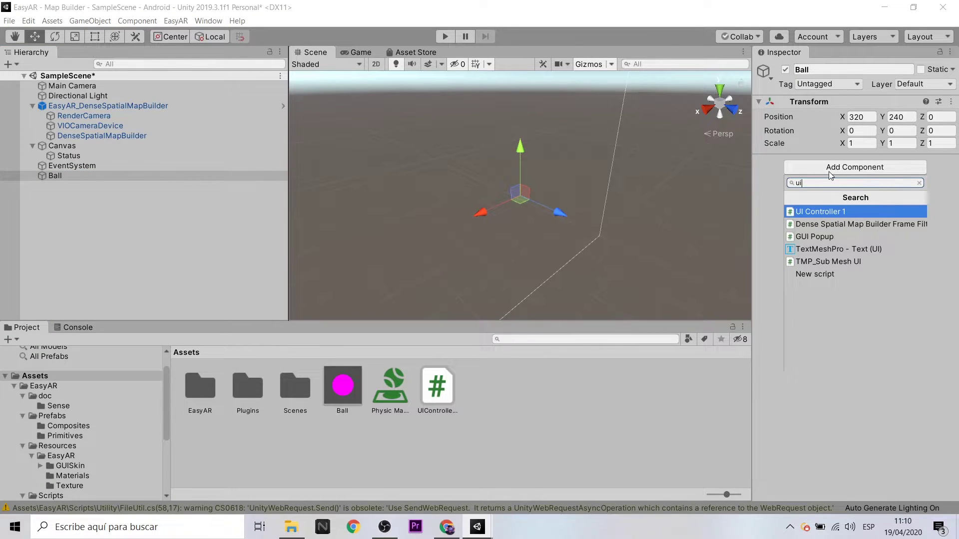
{"action": "left_click", "coordinate": [839, 211]}
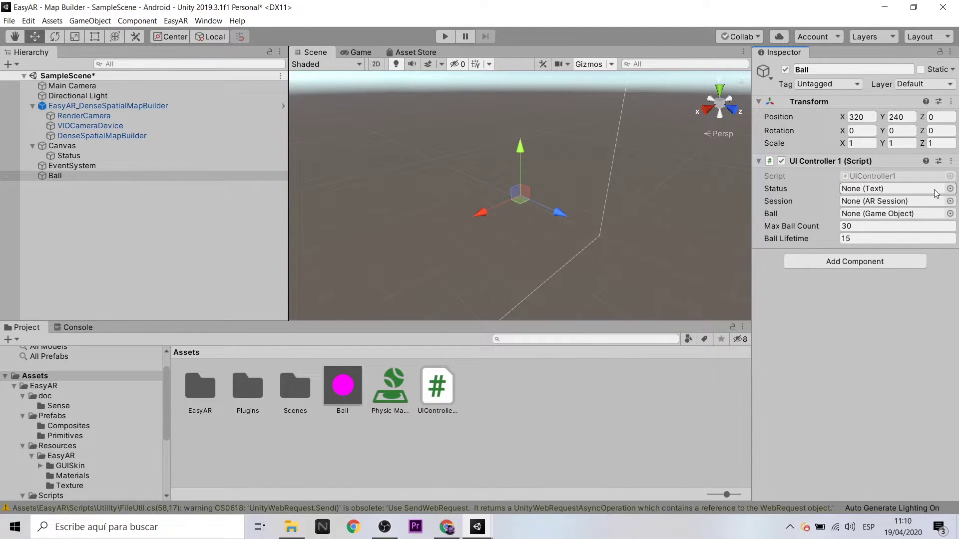
Step: Assign Status text, EasyAR_DenseSpatialMapBuilder session and the Ball prefab to UI Controller 1
{"action": "left_click", "coordinate": [950, 190]}
{"action": "double_click", "coordinate": [329, 129]}
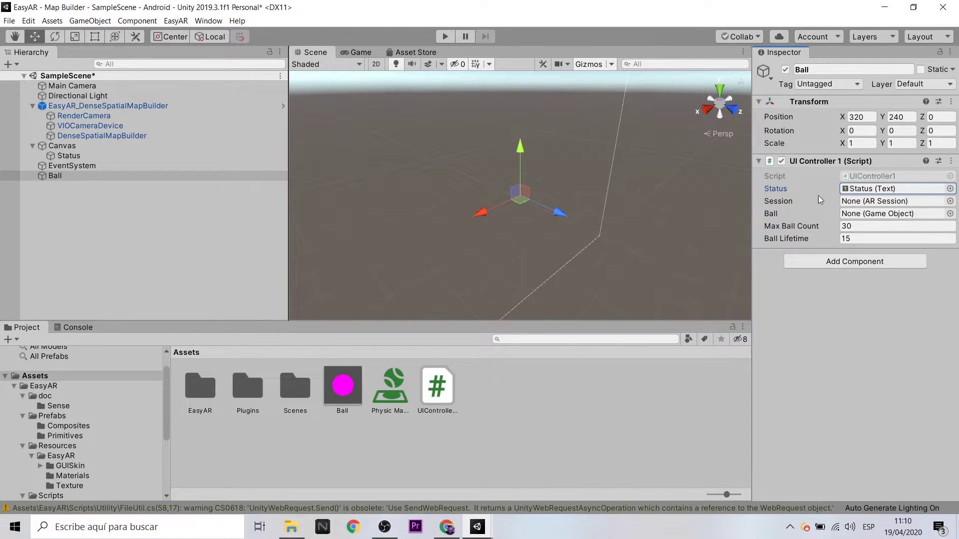
{"action": "left_click", "coordinate": [950, 201]}
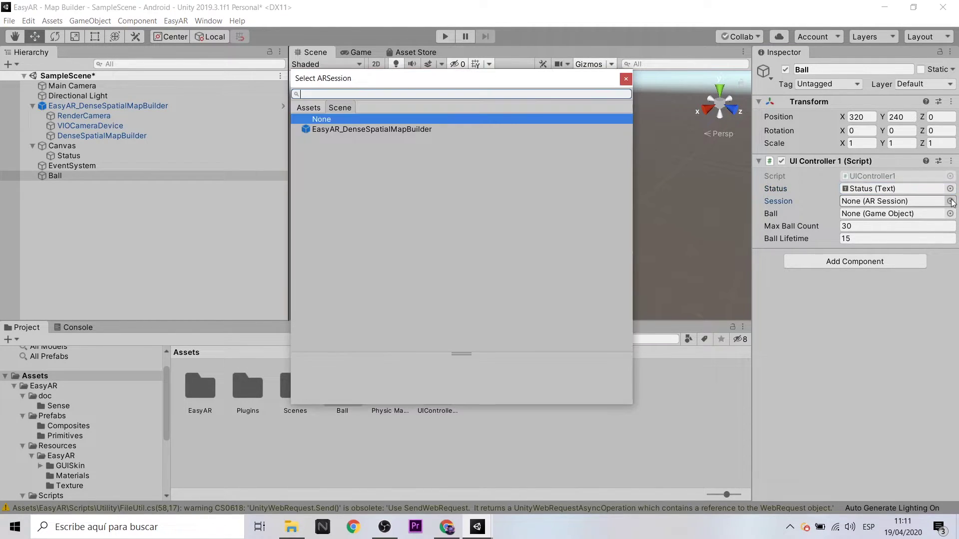
{"action": "left_click", "coordinate": [343, 131]}
{"action": "double_click", "coordinate": [342, 130]}
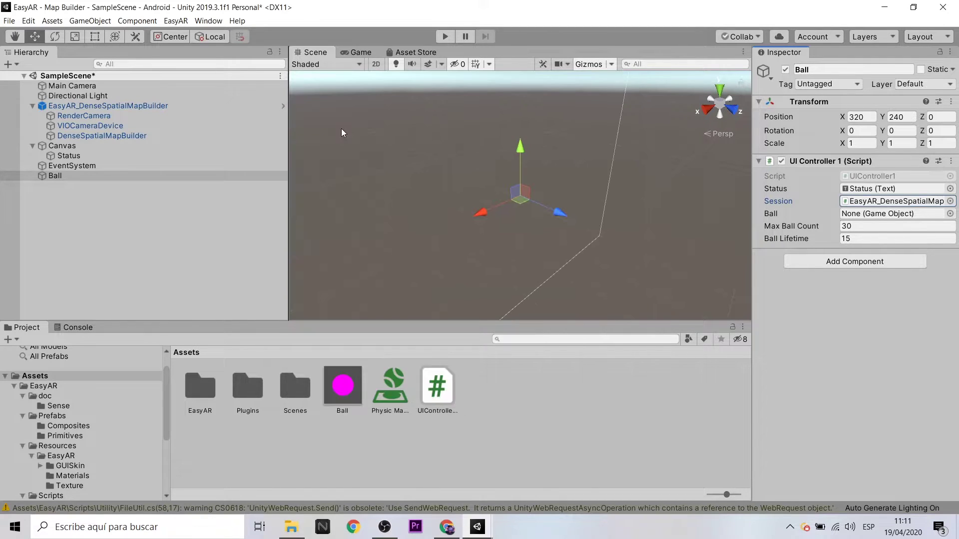
{"action": "left_click", "coordinate": [950, 213]}
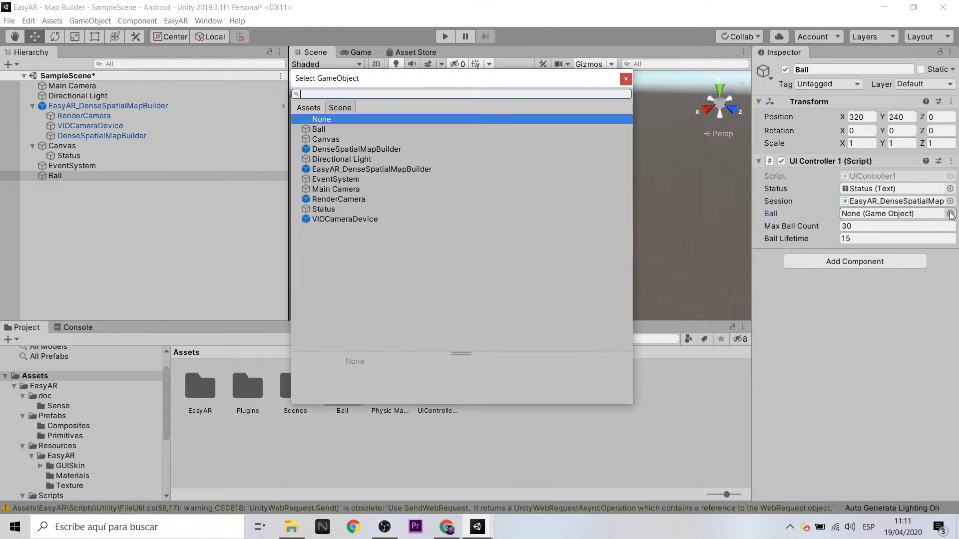
{"action": "left_click", "coordinate": [300, 110]}
{"action": "double_click", "coordinate": [362, 137]}
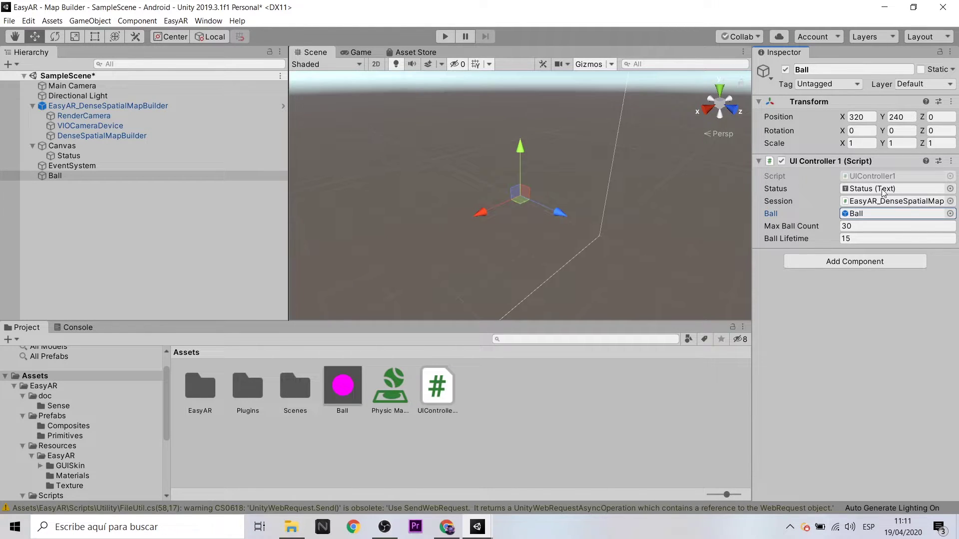
{"action": "left_click", "coordinate": [332, 383]}
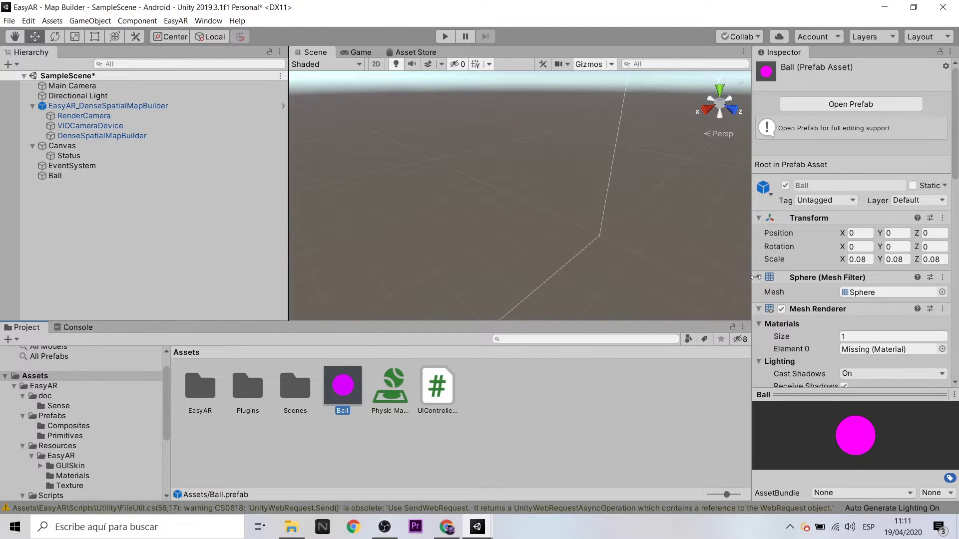
Step: Set the Ball prefab's Sphere Collider material to Physic Material
{"action": "scroll", "coordinate": [837, 196], "scroll_direction": "down", "scroll_amount": 5}
{"action": "scroll", "coordinate": [838, 198], "scroll_direction": "down", "scroll_amount": 5}
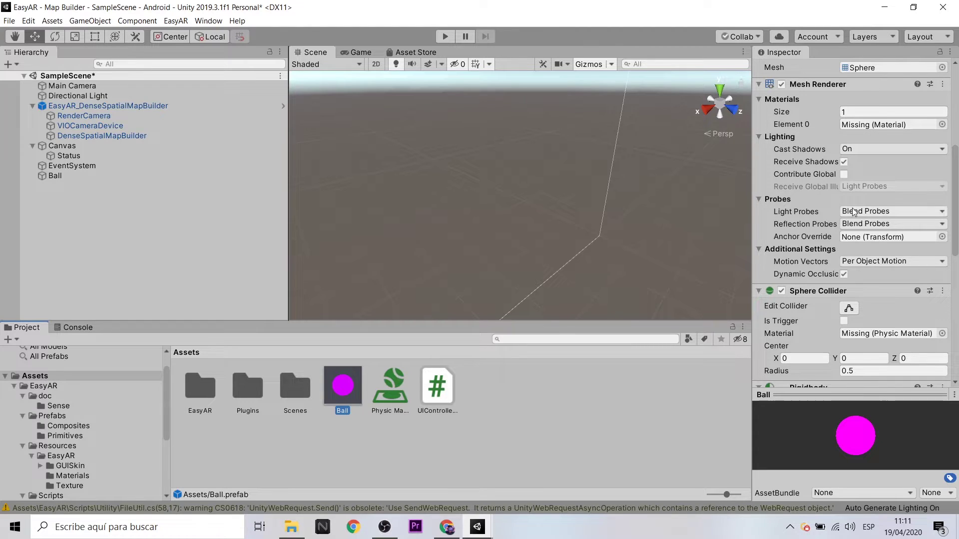
{"action": "scroll", "coordinate": [826, 212], "scroll_direction": "down", "scroll_amount": 5}
{"action": "left_click", "coordinate": [942, 221]}
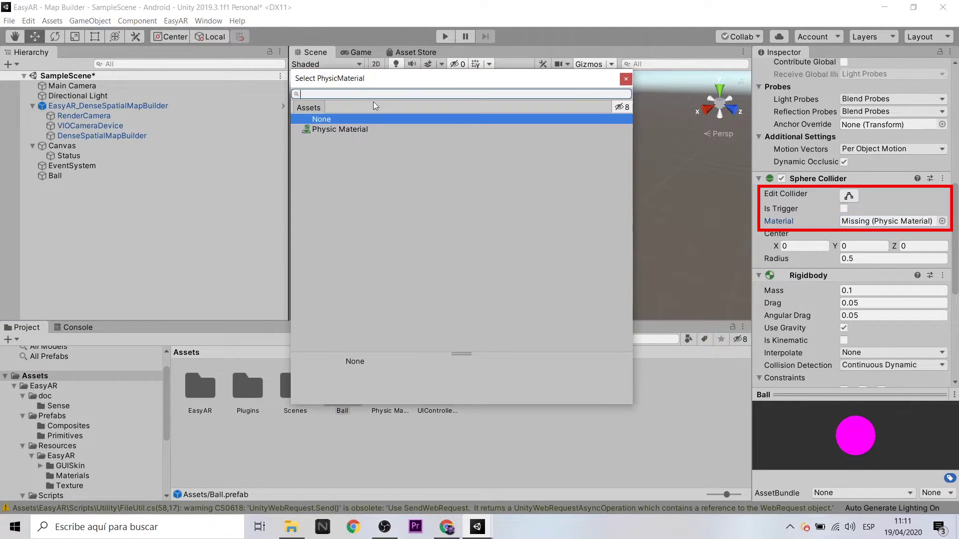
{"action": "double_click", "coordinate": [338, 130]}
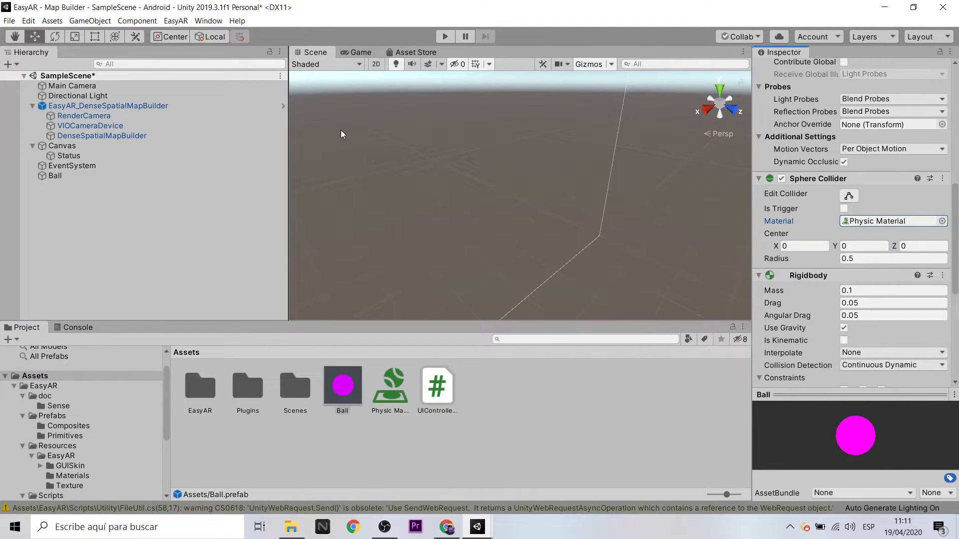
{"action": "scroll", "coordinate": [853, 262], "scroll_direction": "up", "scroll_amount": 15}
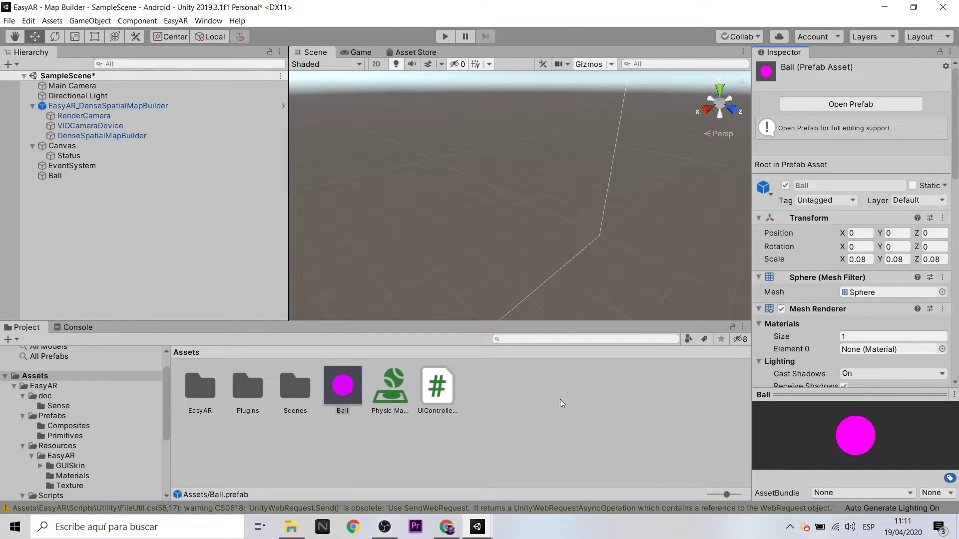
{"action": "left_click", "coordinate": [544, 391]}
Step: Create a new material asset named emiliusvgs
{"action": "right_click", "coordinate": [543, 390]}
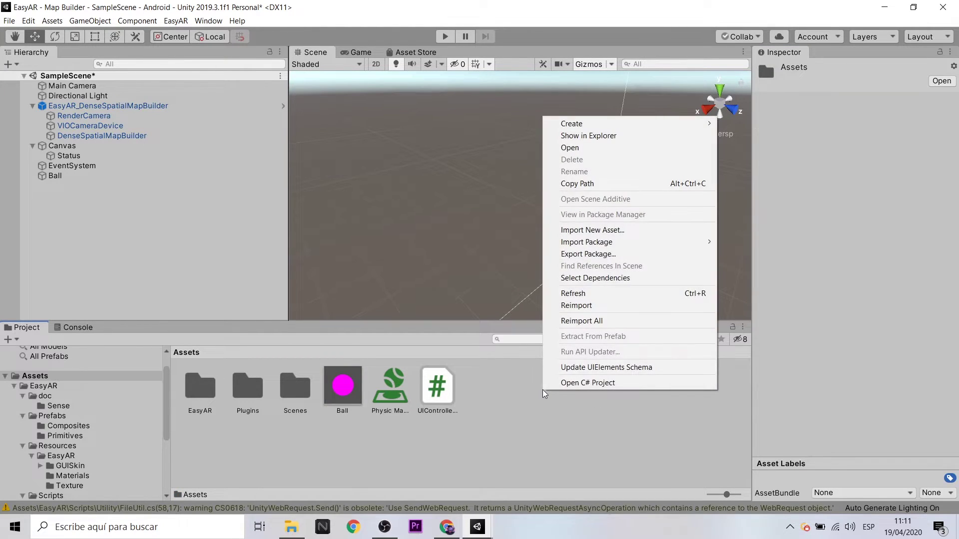
{"action": "mouse_move", "coordinate": [700, 123]}
{"action": "left_click", "coordinate": [775, 266]}
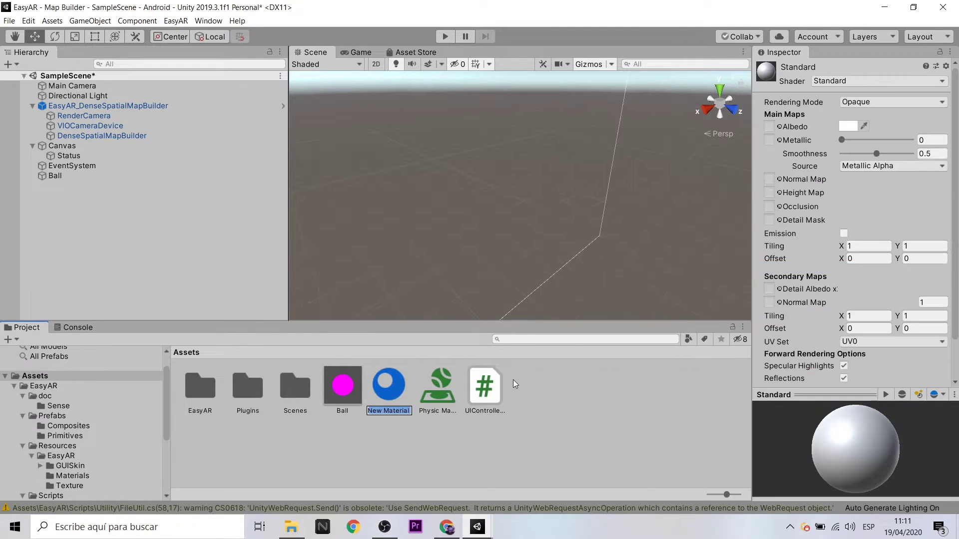
{"action": "type", "text": "emiliusvgs"}
{"action": "key", "text": "Return"}
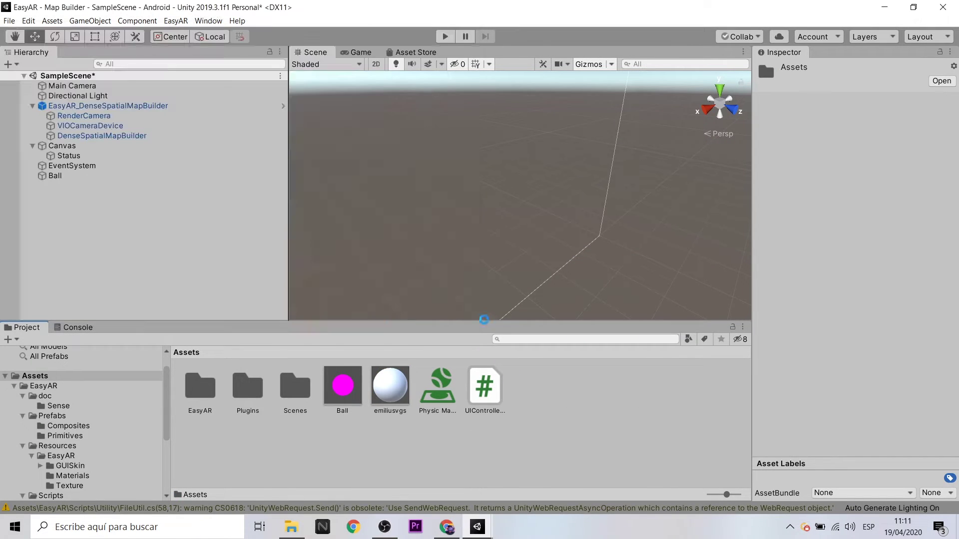
Step: Use the emiliusvgs image as the material's Albedo and adjust its tiling
{"action": "left_click", "coordinate": [390, 384]}
{"action": "left_click_drag", "start_coordinate": [437, 386], "coordinate": [769, 127]}
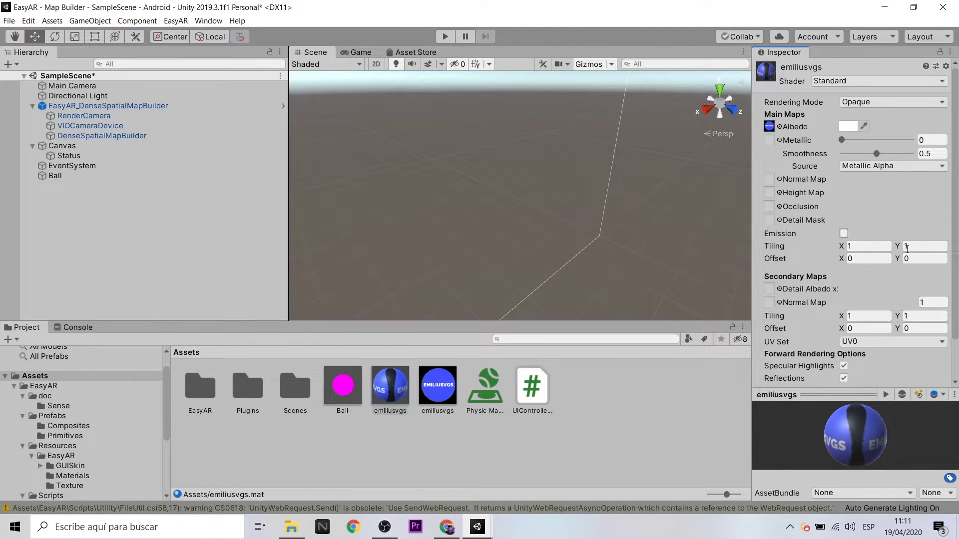
{"action": "left_click", "coordinate": [868, 247]}
{"action": "type", "text": "2"}
{"action": "key", "text": "Tab"}
{"action": "left_click", "coordinate": [869, 246]}
{"action": "type", "text": "1"}
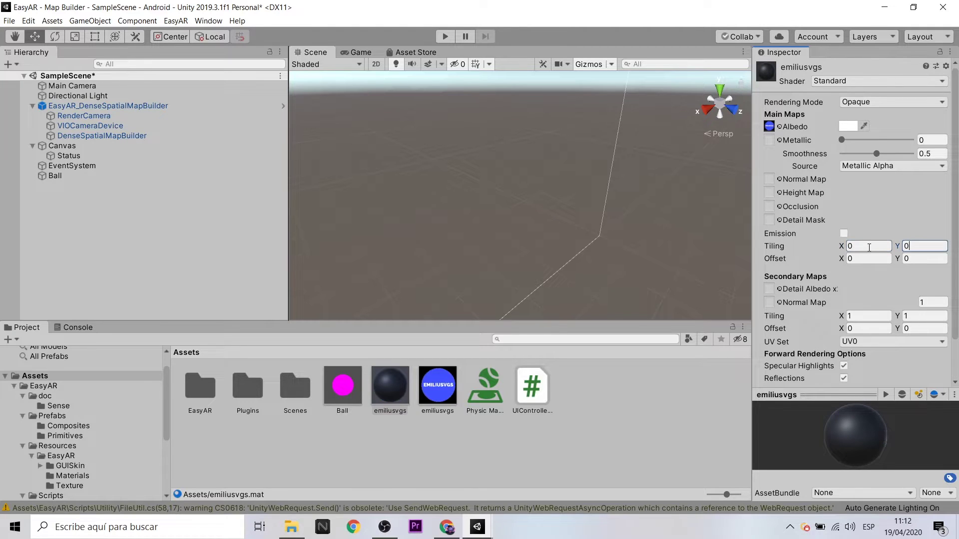
{"action": "key", "text": "Tab"}
Step: Assign the emiliusvgs material to the Ball prefab's Element 0 and save the scene
{"action": "left_click", "coordinate": [342, 385]}
{"action": "scroll", "coordinate": [849, 196], "scroll_direction": "down", "scroll_amount": 5}
{"action": "left_click", "coordinate": [942, 101]}
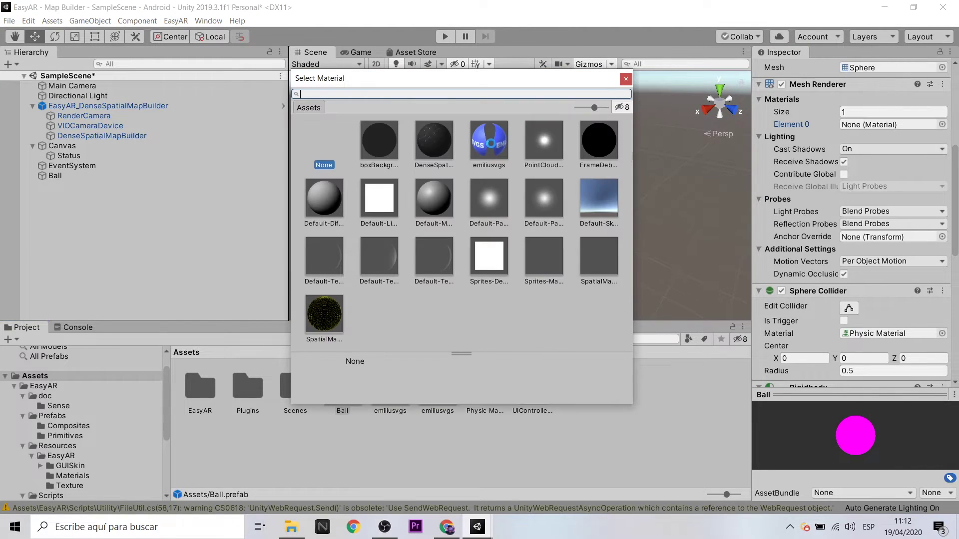
{"action": "double_click", "coordinate": [321, 315]}
{"action": "key", "text": "ctrl+s"}
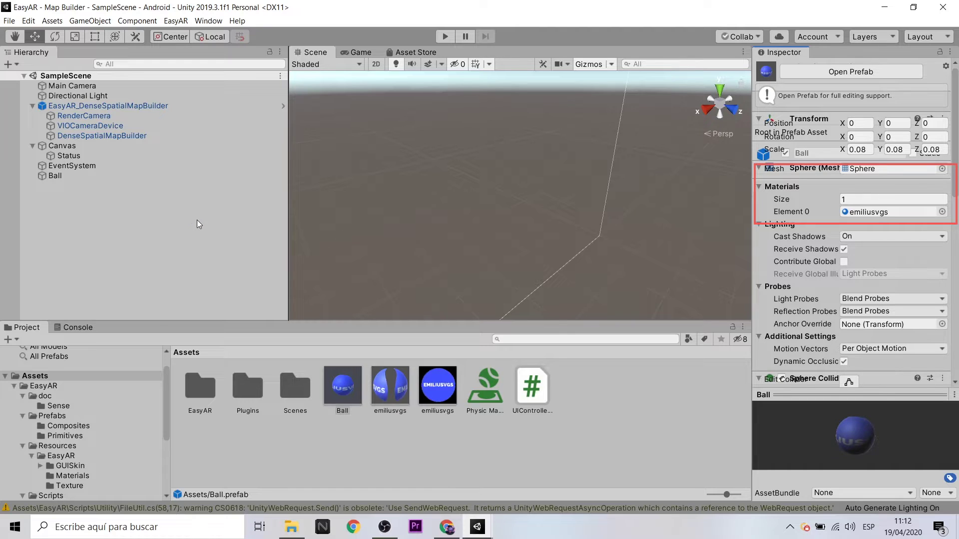
{"action": "left_click", "coordinate": [130, 527]}
Step: Launch Sublime Text via the 'sub' search and scroll through UIController1.cs
{"action": "type", "text": "sub"}
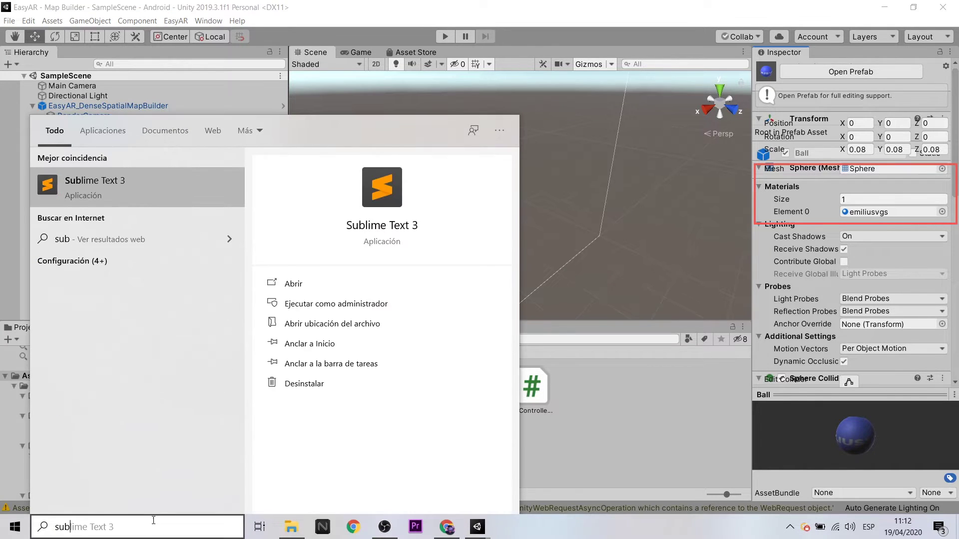
{"action": "left_click", "coordinate": [100, 176]}
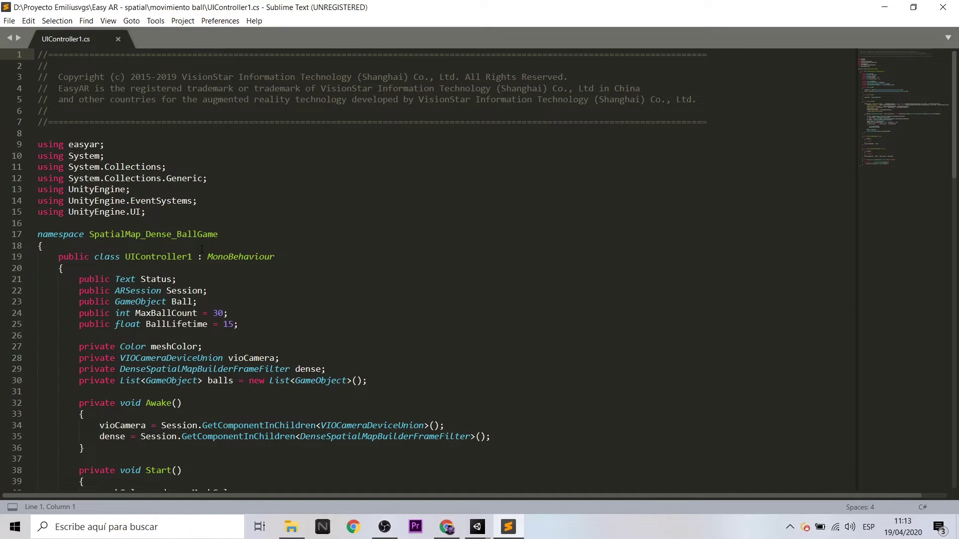
{"action": "scroll", "coordinate": [138, 259], "scroll_direction": "down", "scroll_amount": 1}
{"action": "scroll", "coordinate": [139, 260], "scroll_direction": "down", "scroll_amount": 1}
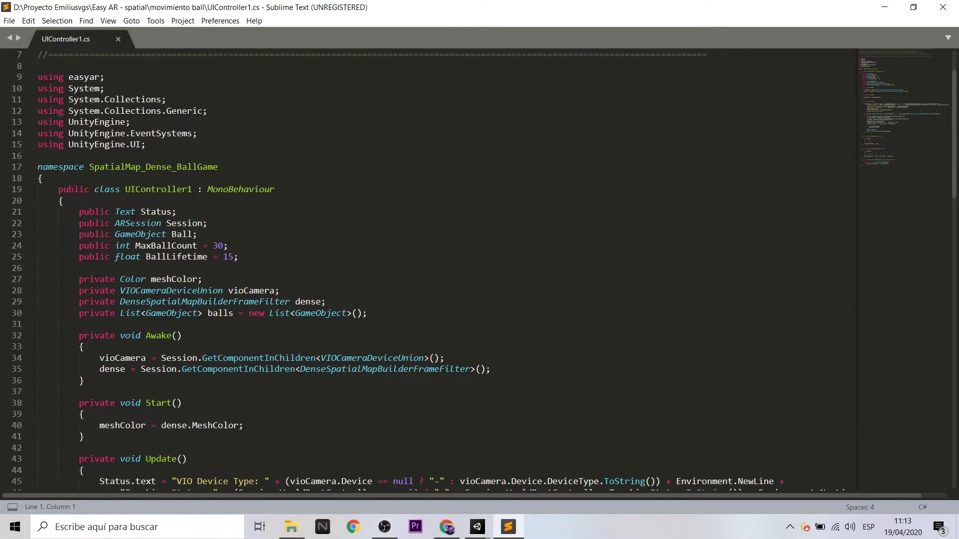
{"action": "scroll", "coordinate": [134, 218], "scroll_direction": "down", "scroll_amount": 1}
{"action": "scroll", "coordinate": [134, 219], "scroll_direction": "down", "scroll_amount": 1}
{"action": "scroll", "coordinate": [134, 218], "scroll_direction": "down", "scroll_amount": 1}
Step: Select the public field lines 21–25 and the Status.text lines 45–51
{"action": "left_click_drag", "start_coordinate": [119, 109], "coordinate": [323, 151]}
{"action": "left_click", "coordinate": [322, 150]}
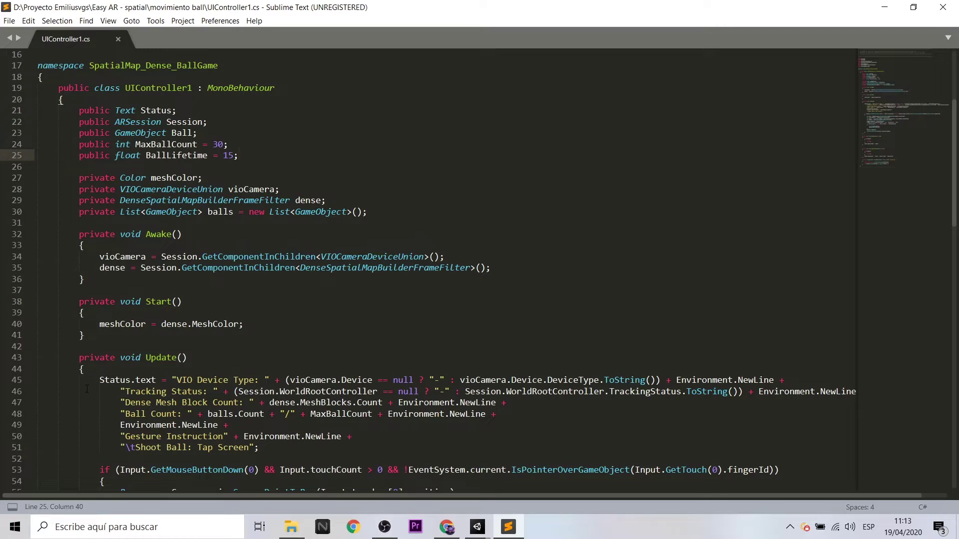
{"action": "left_click_drag", "start_coordinate": [87, 389], "coordinate": [303, 445]}
{"action": "left_click", "coordinate": [308, 445]}
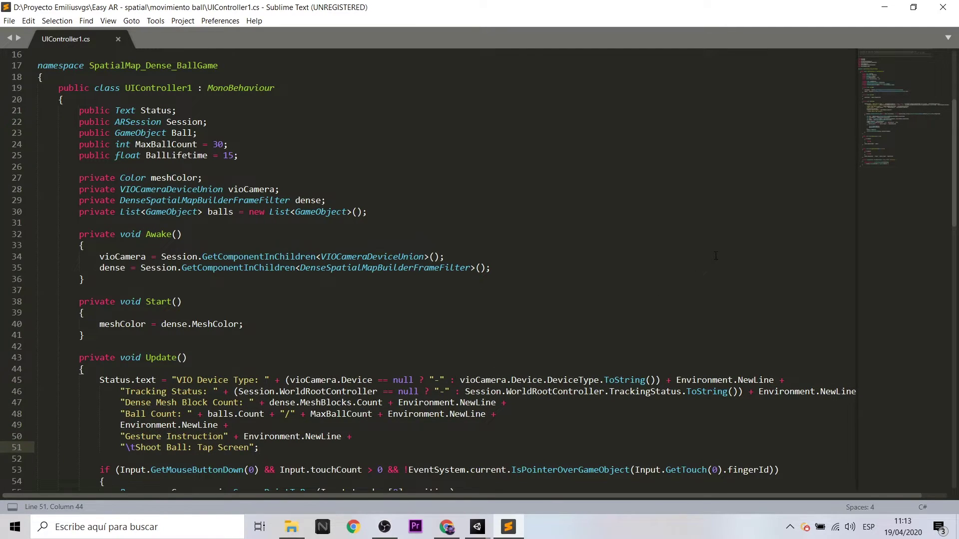
{"action": "scroll", "coordinate": [715, 255], "scroll_direction": "down", "scroll_amount": 1}
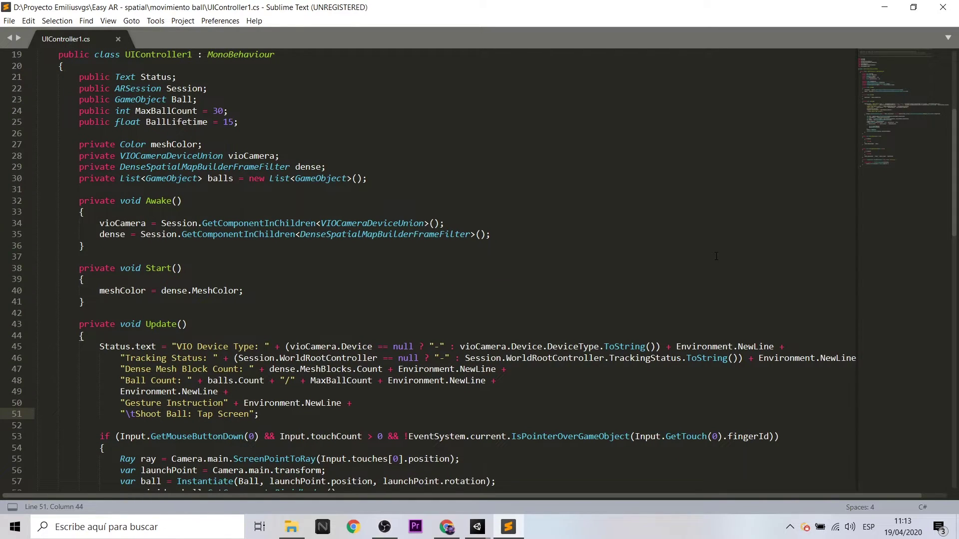